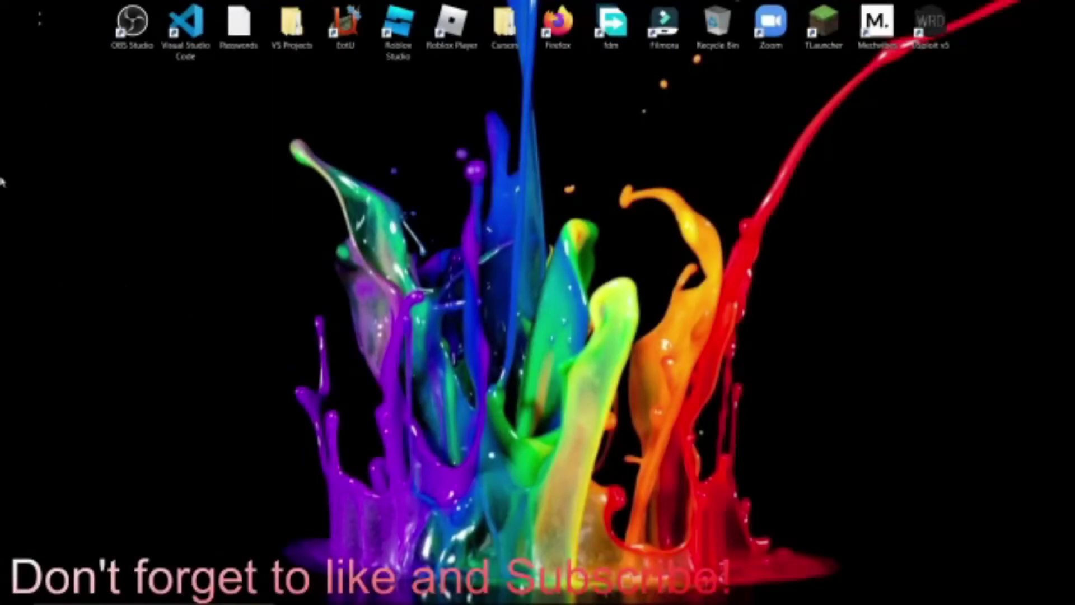
Select a few desktop icons, then refresh the desktop twice
left_click_drag(10, 6, 34, 13)
right_click(407, 202)
left_click(428, 243)
right_click(261, 206)
left_click(300, 238)
Create a new empty folder on the desktop and refresh the desktop
right_click(211, 190)
left_click(163, 208)
right_click(163, 208)
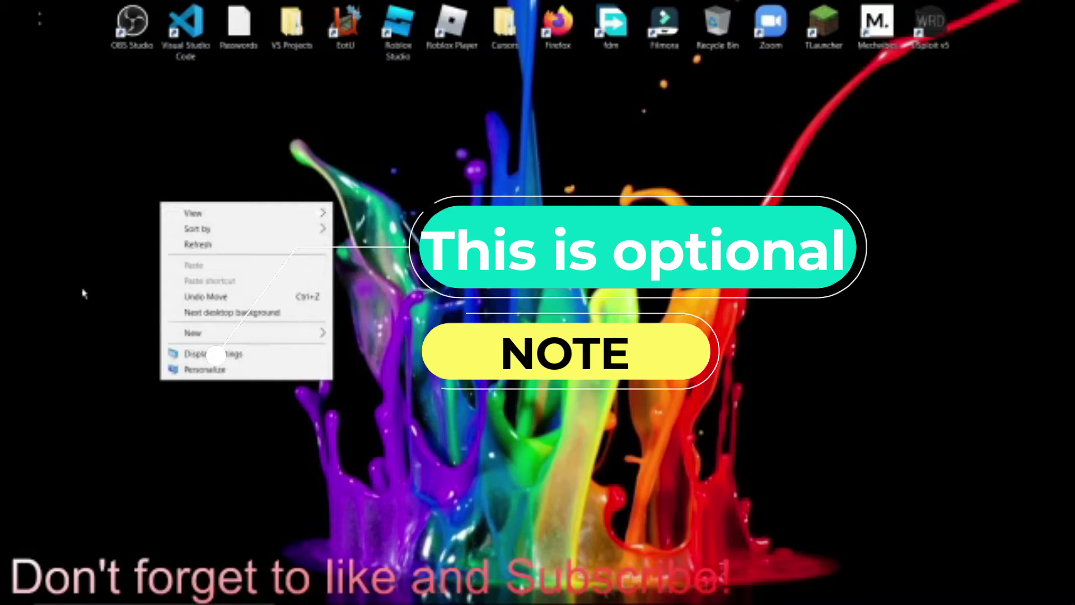
left_click(194, 338)
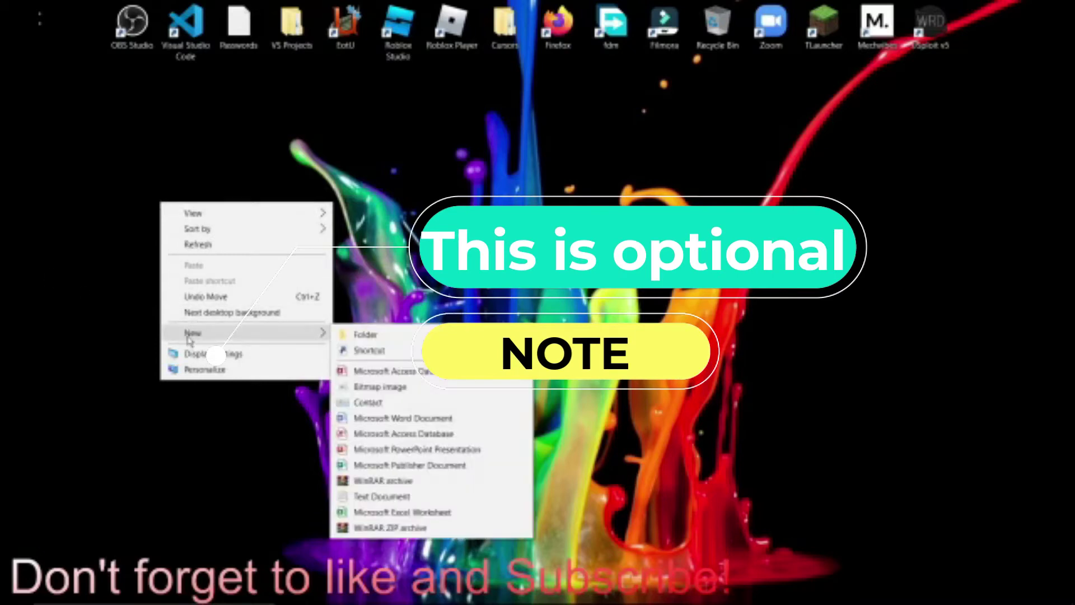
left_click(374, 334)
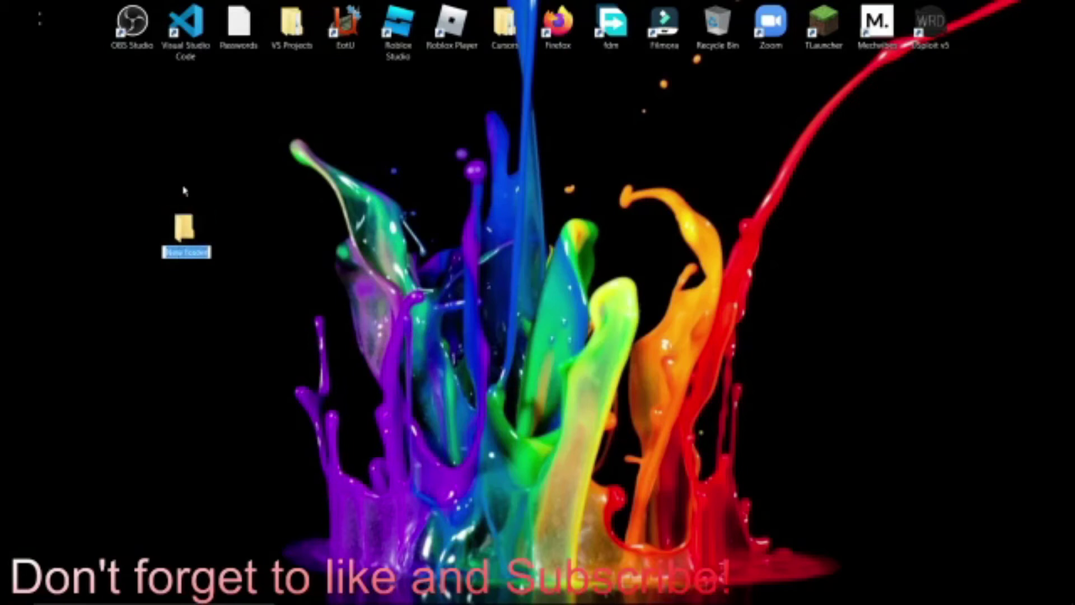
right_click(253, 265)
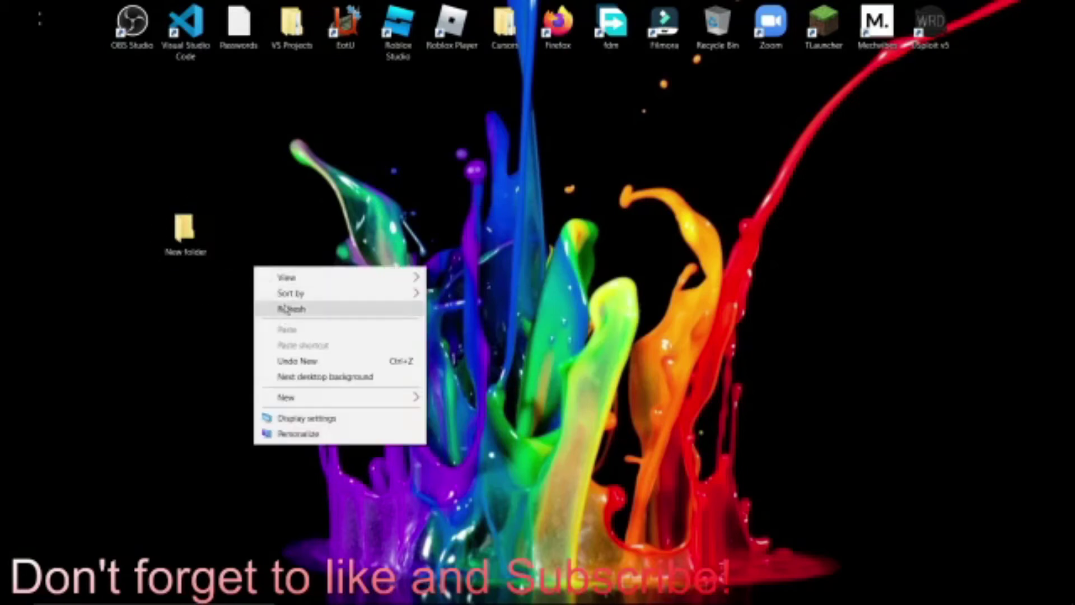
left_click(290, 310)
Open the empty New folder, close it, and cancel its context-menu actions
double_click(196, 242)
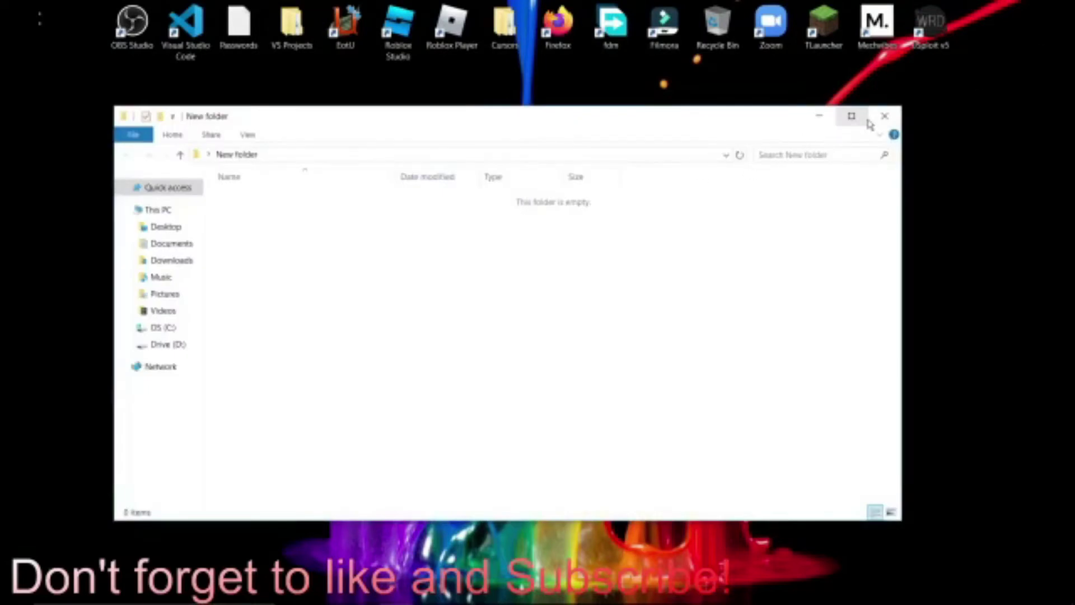
left_click(884, 116)
mouse_move(184, 235)
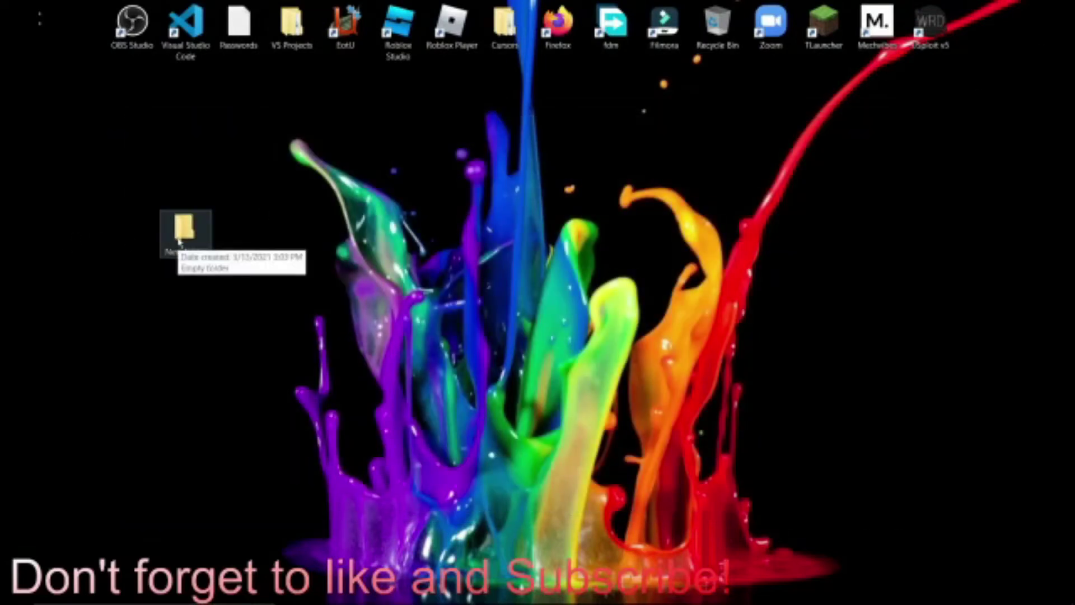
right_click(178, 243)
left_click(116, 273)
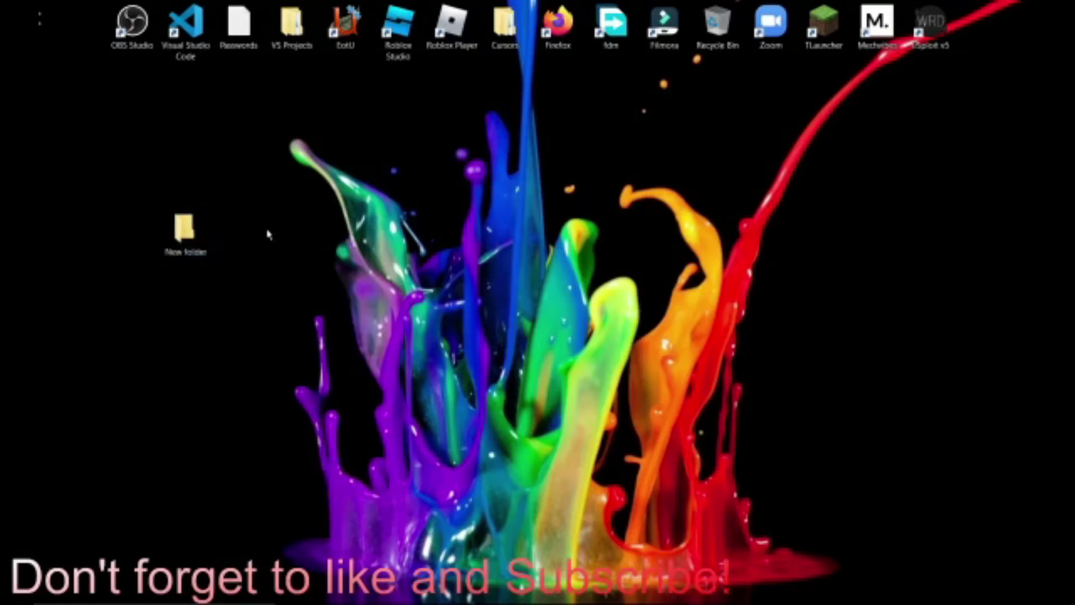
right_click(187, 234)
left_click(215, 310)
Try renaming New folder, decline merging it into Cursors, then delete it
right_click(176, 236)
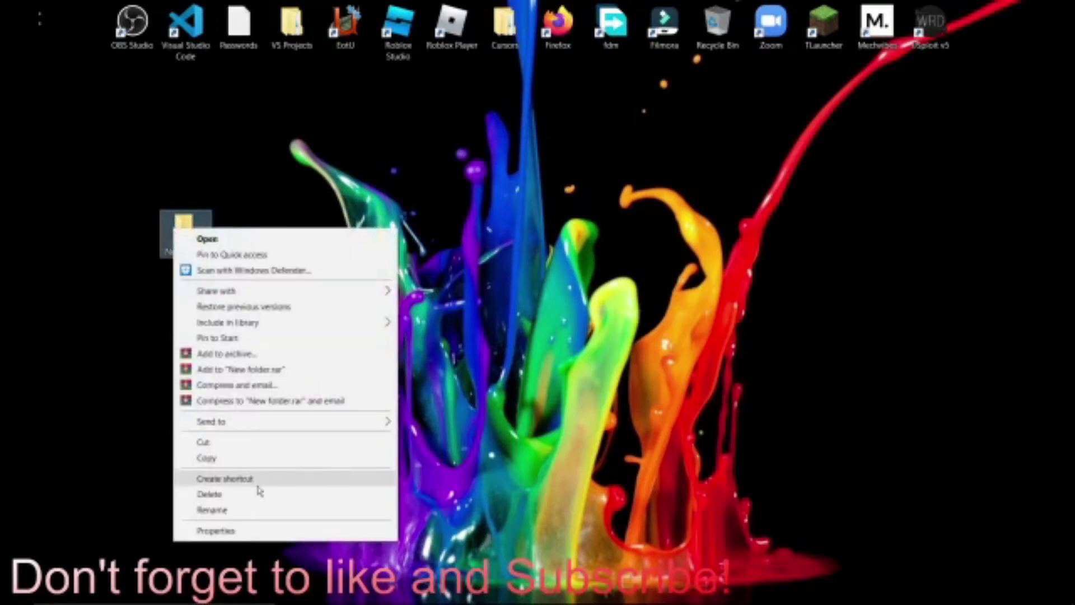
left_click(262, 509)
type("d")
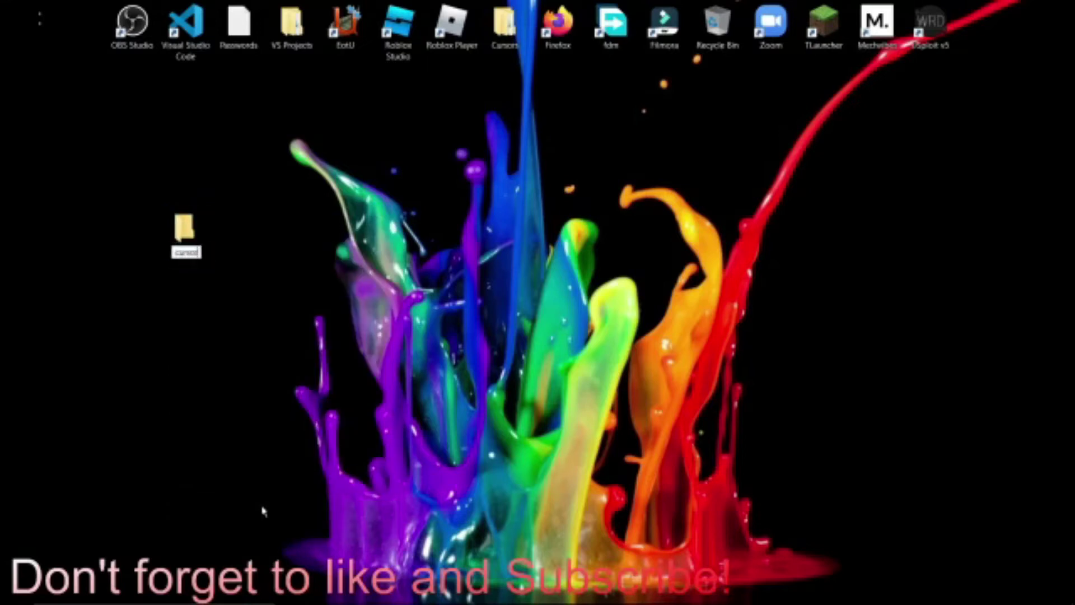
key("Return")
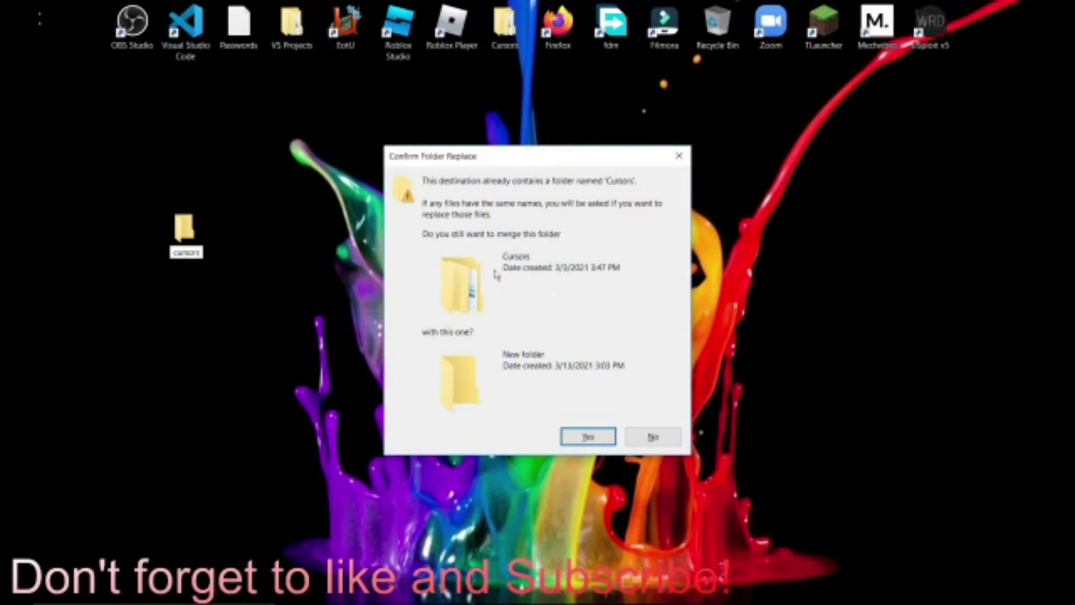
left_click(653, 436)
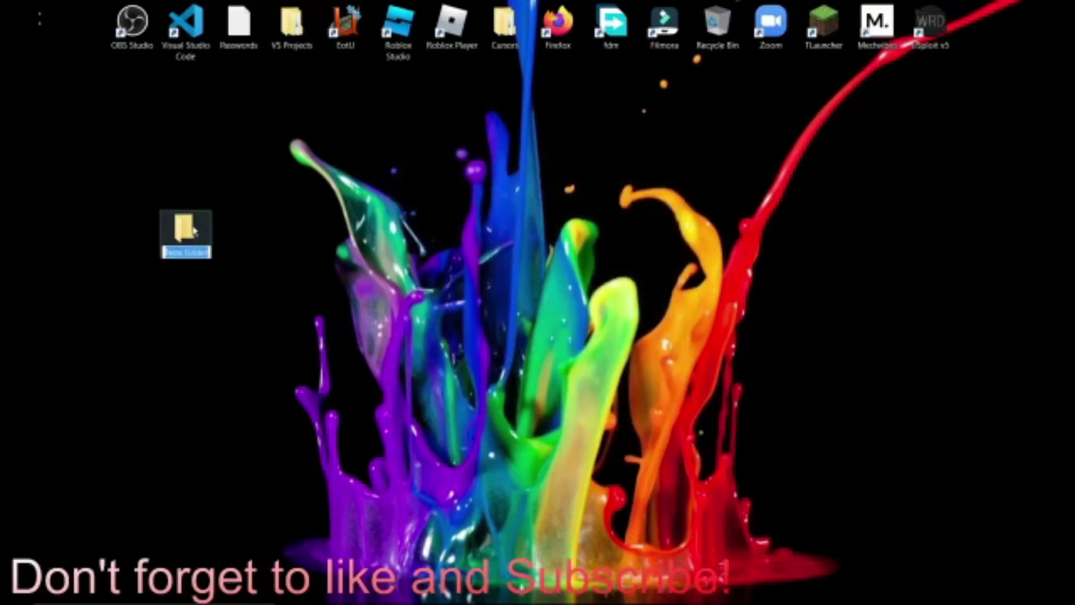
key("Return")
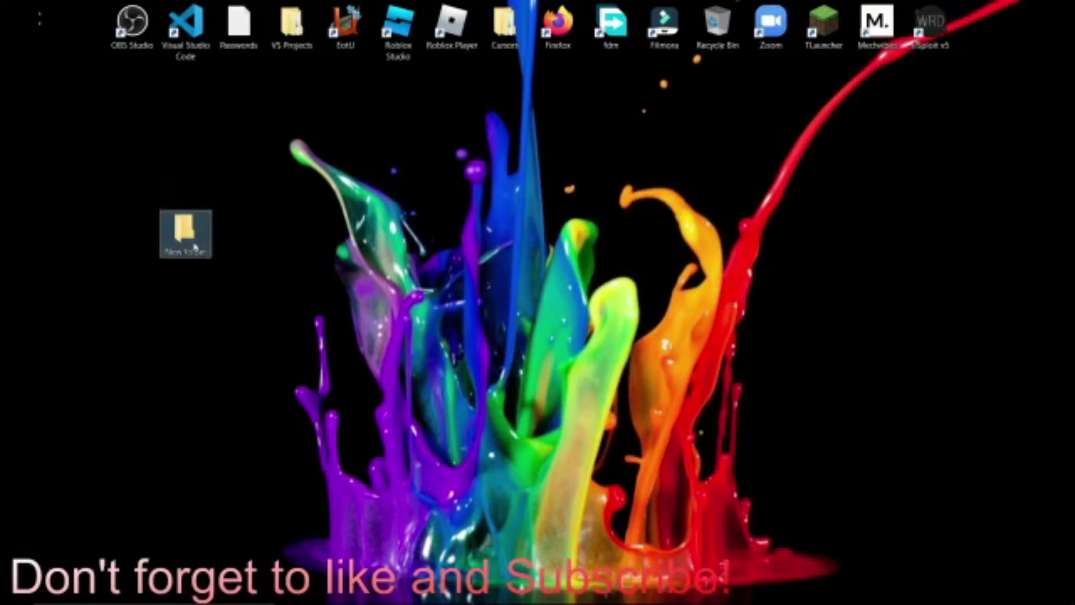
key("Delete")
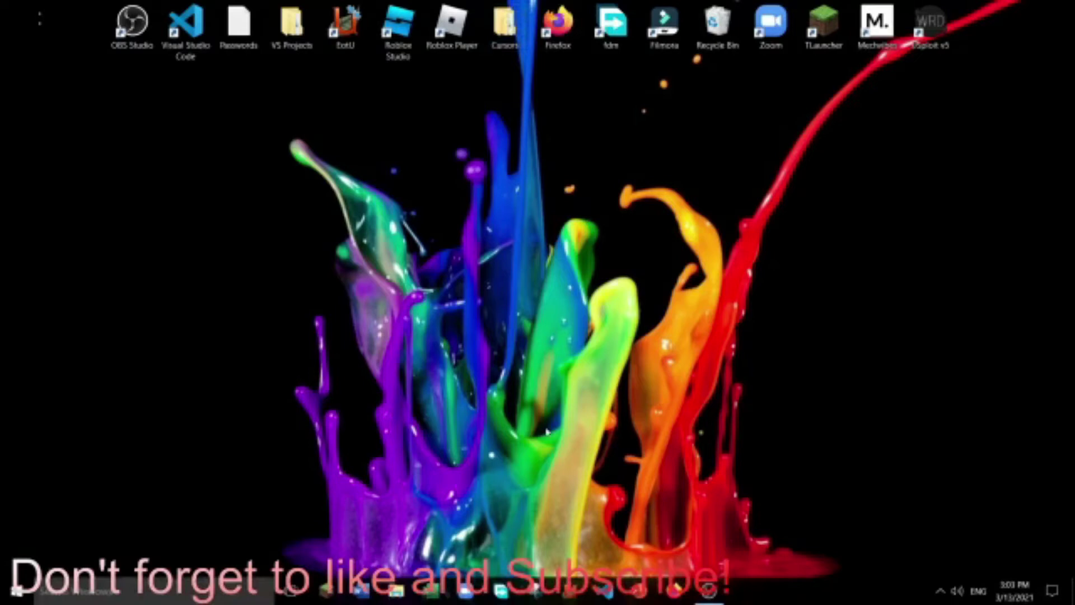
Refresh the desktop and search 'mouse pointer' in Firefox
right_click(369, 332)
left_click(419, 379)
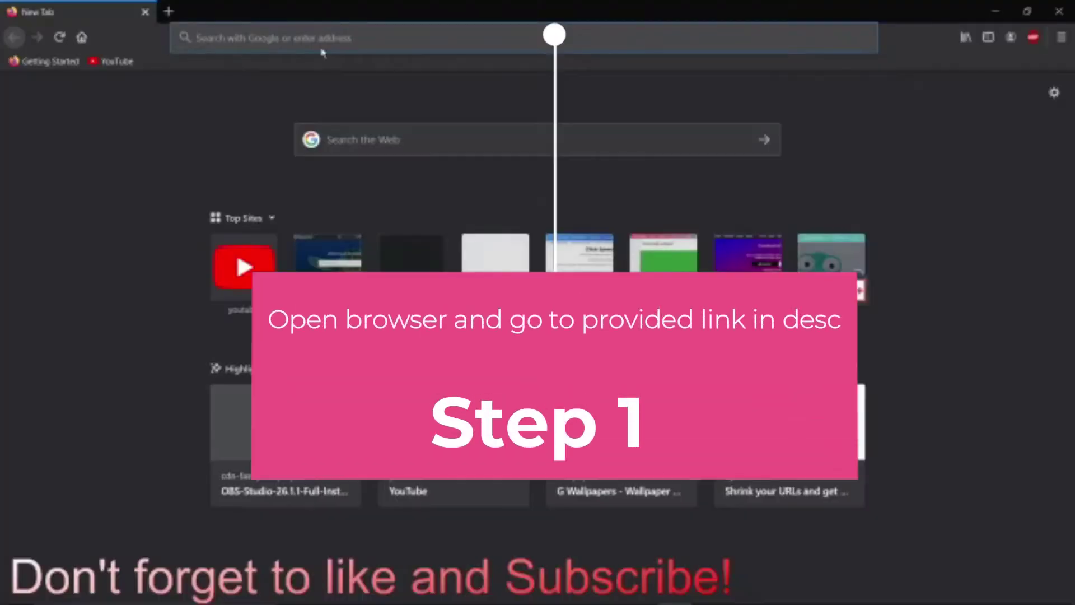
type("mous")
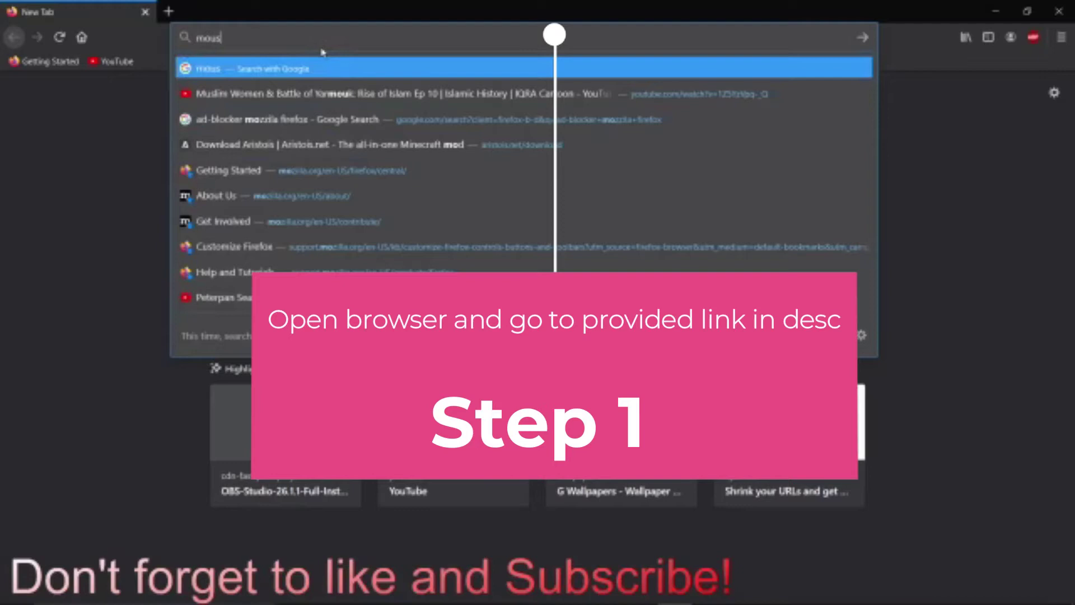
type("e pointer")
key("Return")
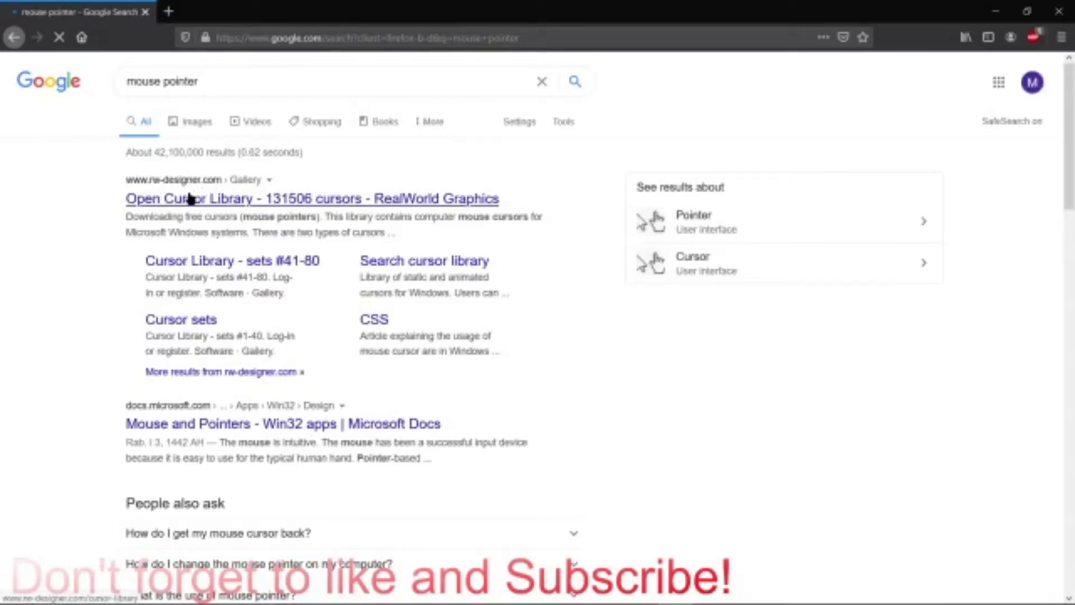
Open the Open Cursor Library result from the Google search
left_click(159, 203)
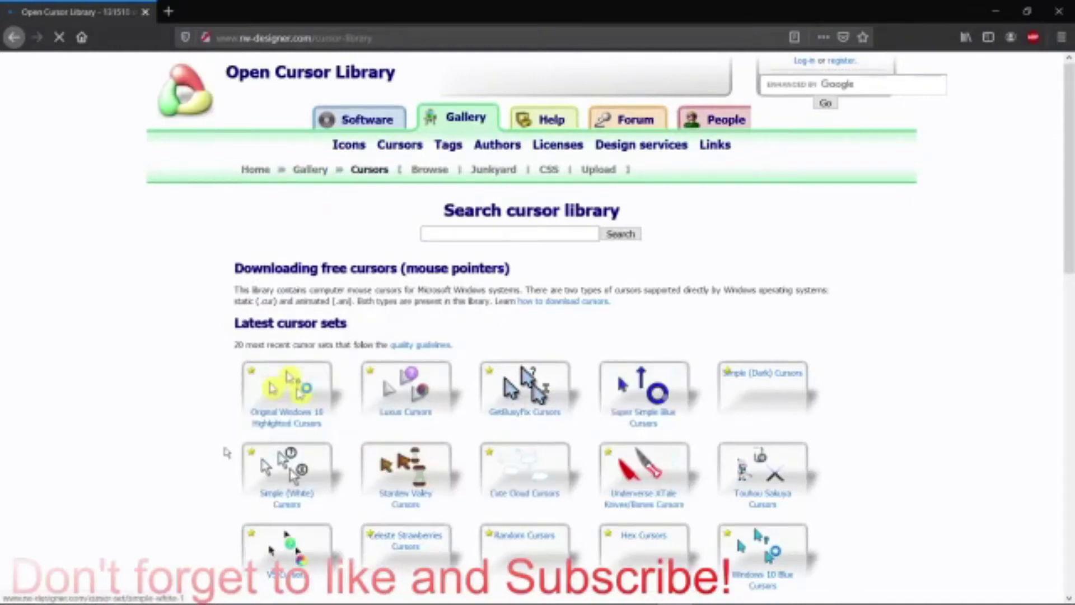
scroll(222, 448, "down", 3)
scroll(223, 449, "down", 2)
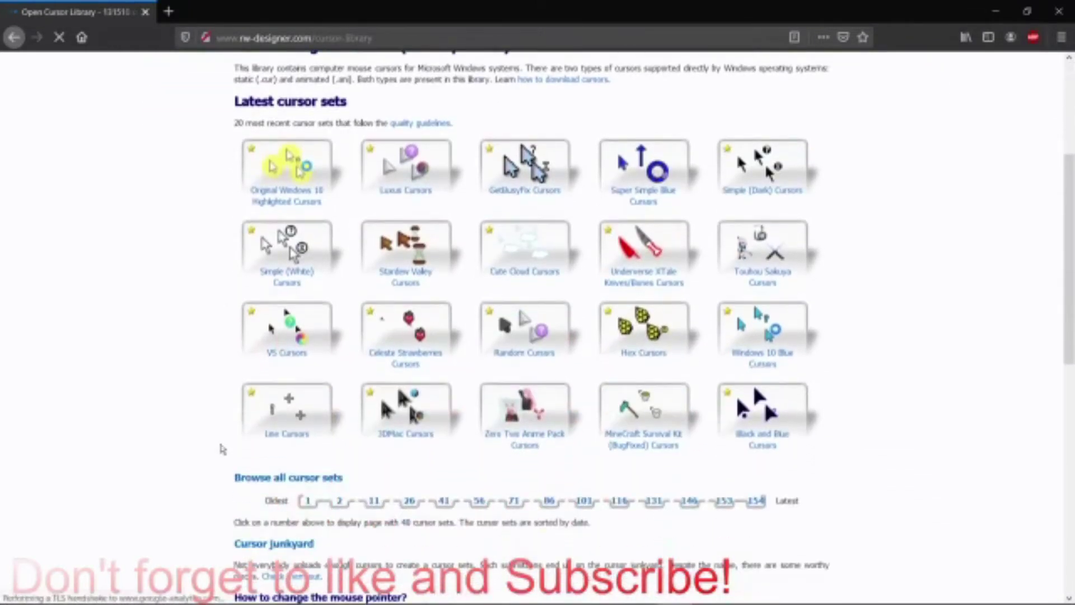
scroll(223, 450, "down", 2)
scroll(223, 450, "up", 2)
scroll(222, 450, "up", 2)
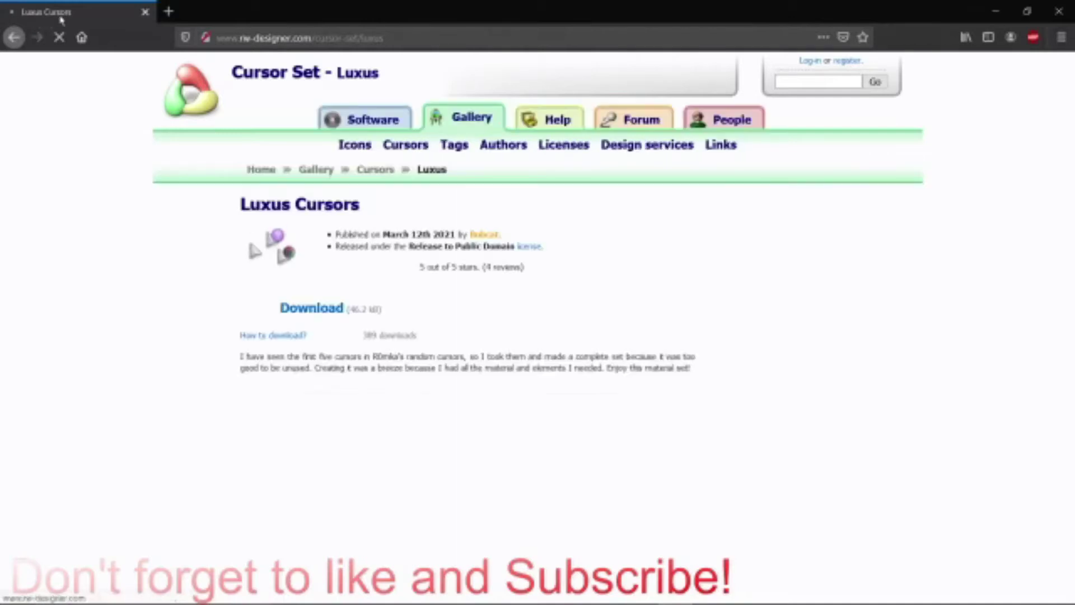
scroll(196, 227, "down", 1)
scroll(195, 227, "down", 2)
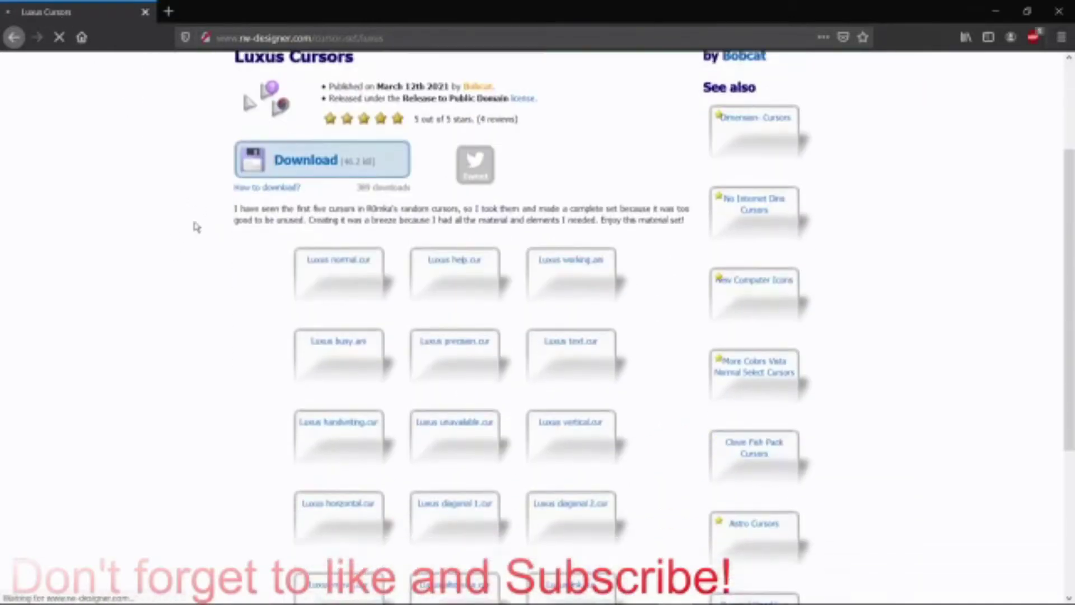
scroll(193, 227, "down", 1)
scroll(210, 235, "down", 2)
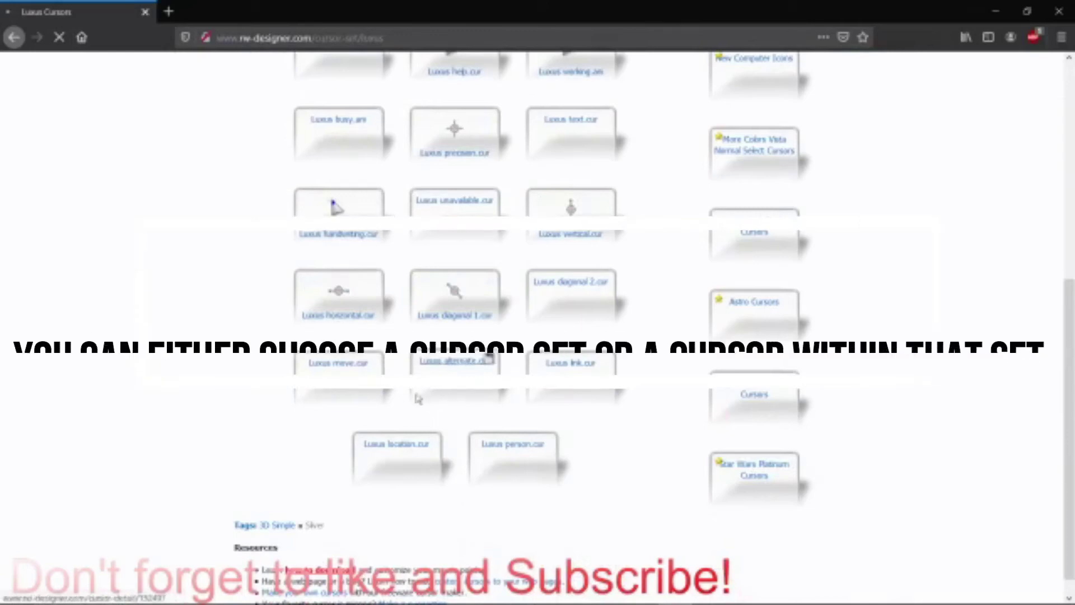
scroll(347, 192, "up", 2)
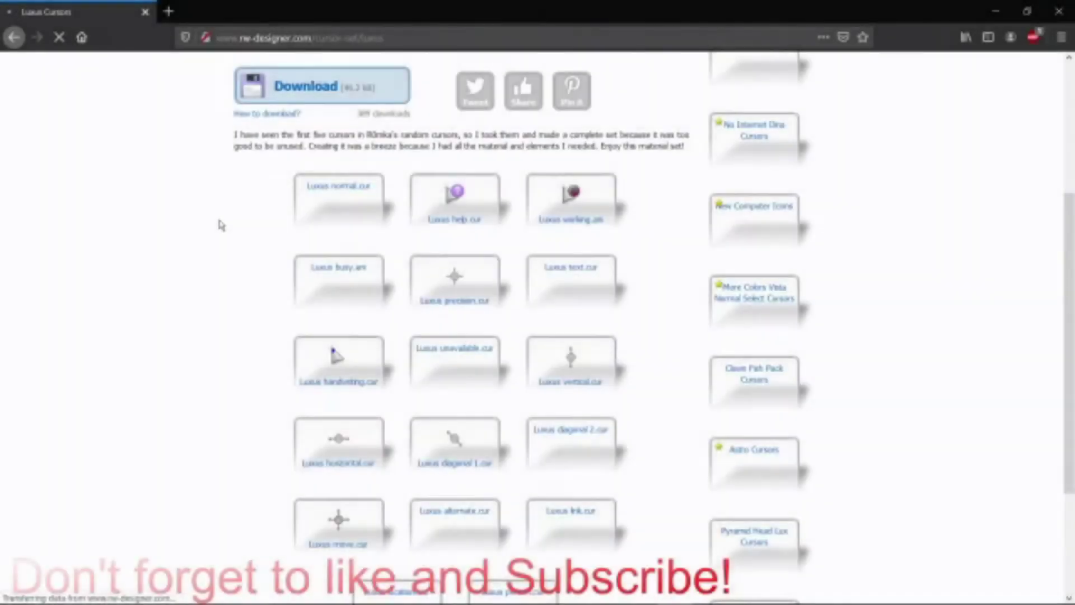
scroll(221, 225, "up", 2)
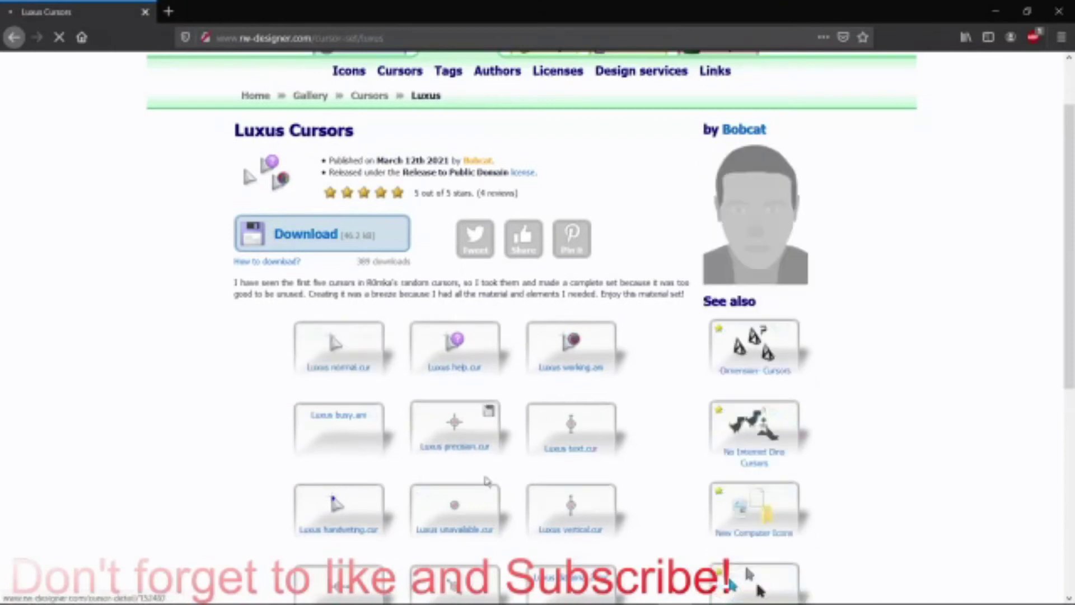
scroll(468, 467, "down", 1)
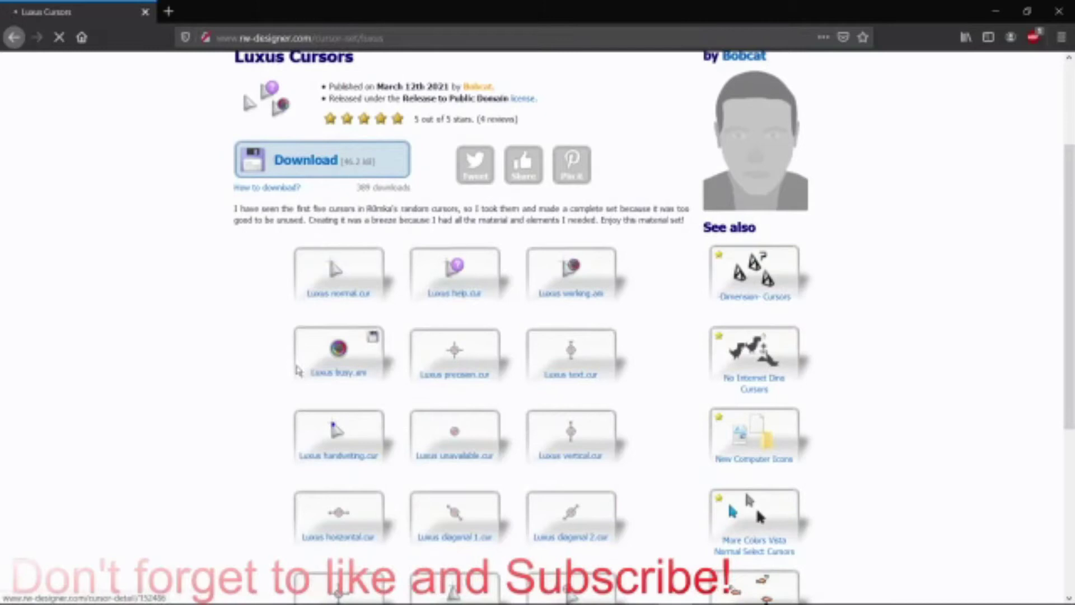
scroll(167, 297, "up", 1)
scroll(167, 297, "up", 2)
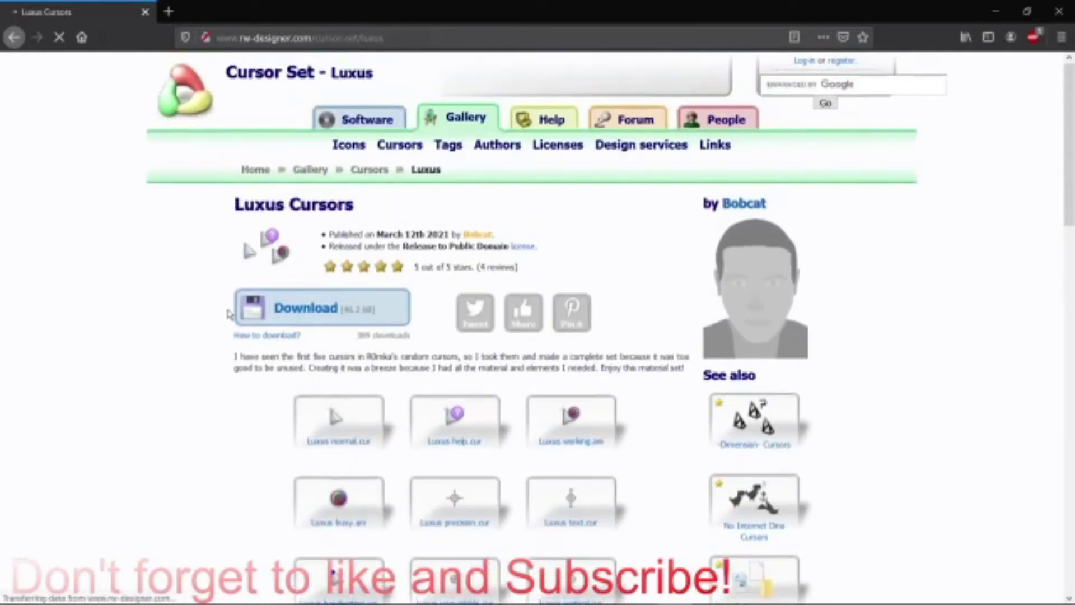
right_click(350, 444)
left_click(378, 453)
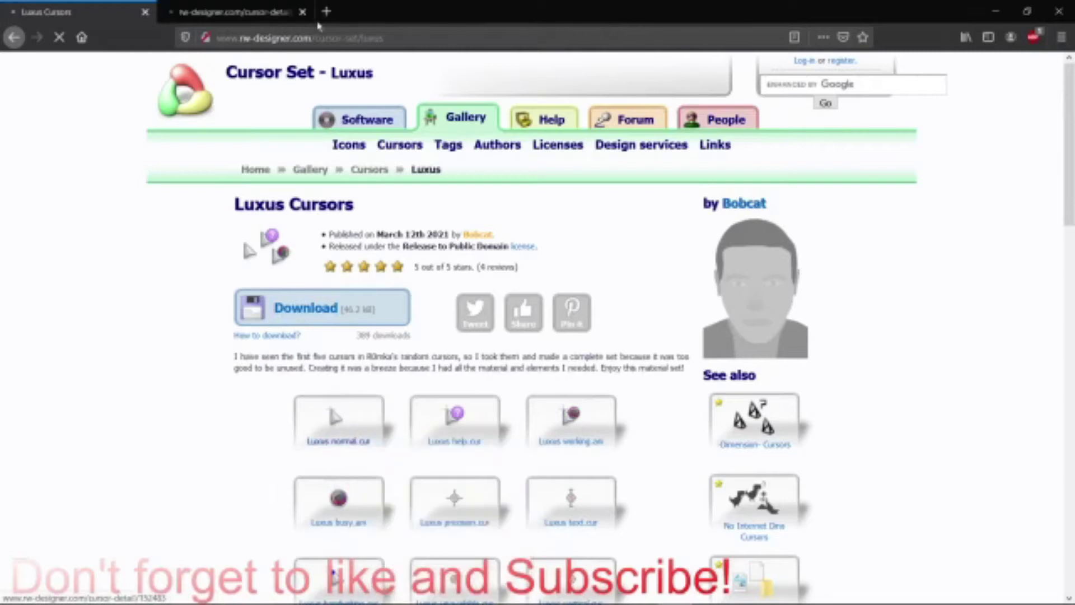
key("ctrl+Tab")
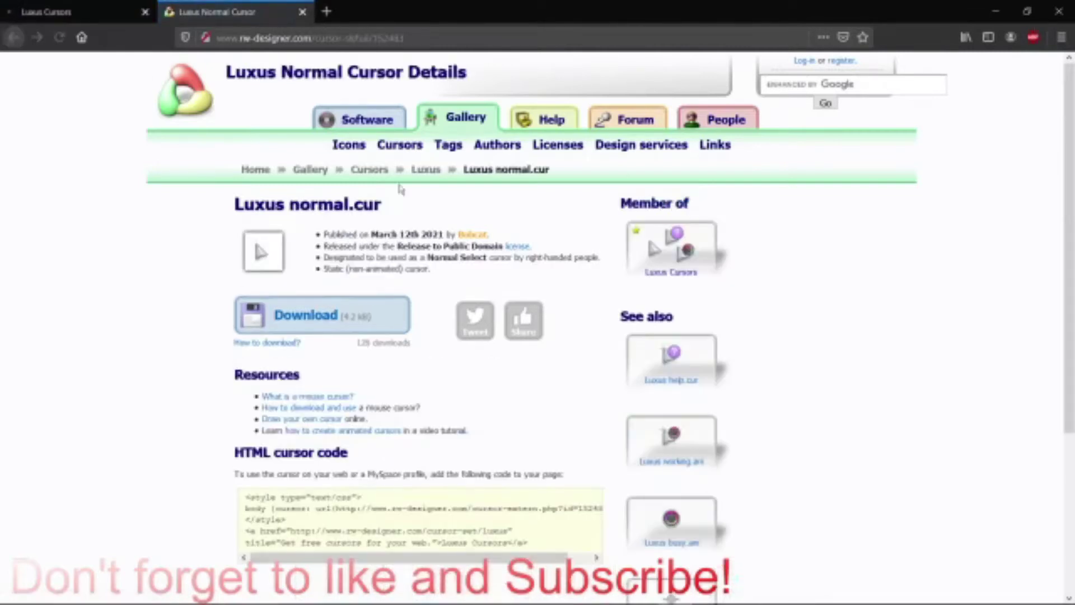
key("ctrl+Tab")
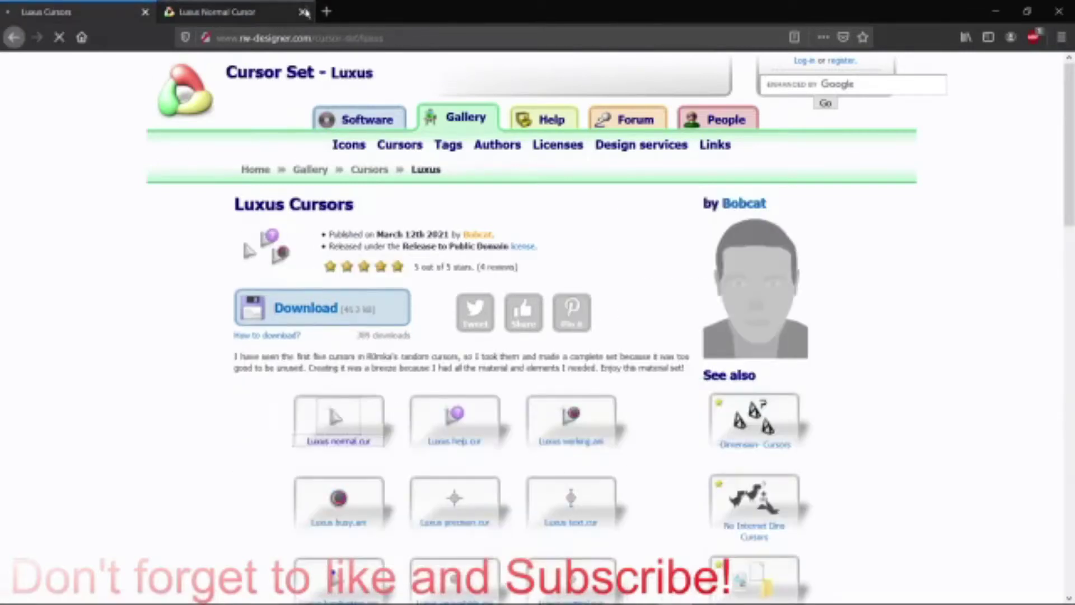
left_click(302, 12)
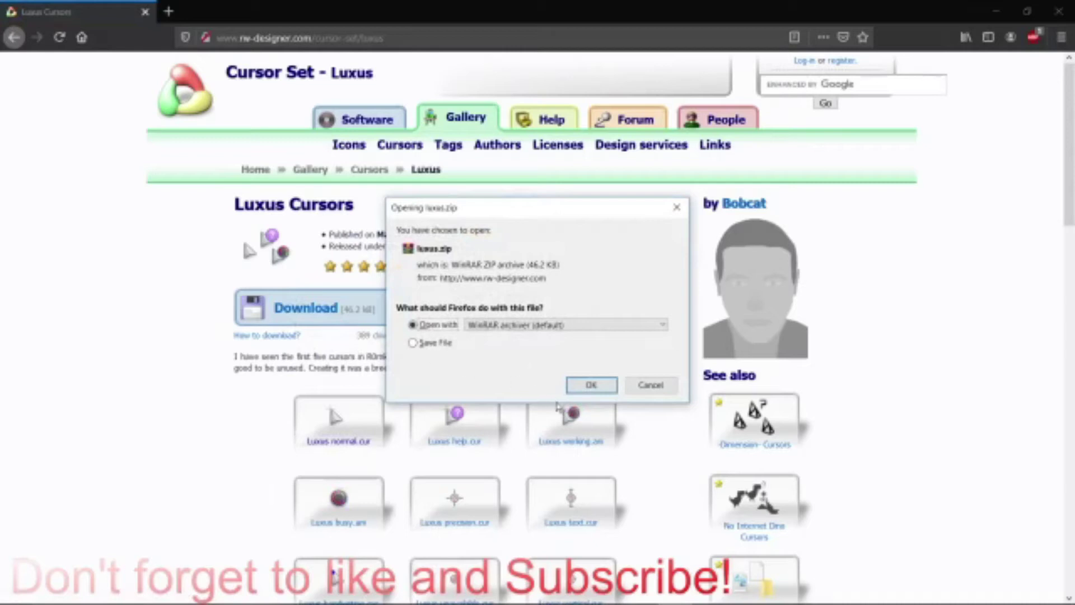
Confirm opening luxus.zip with WinRAR so the download starts
left_click(591, 385)
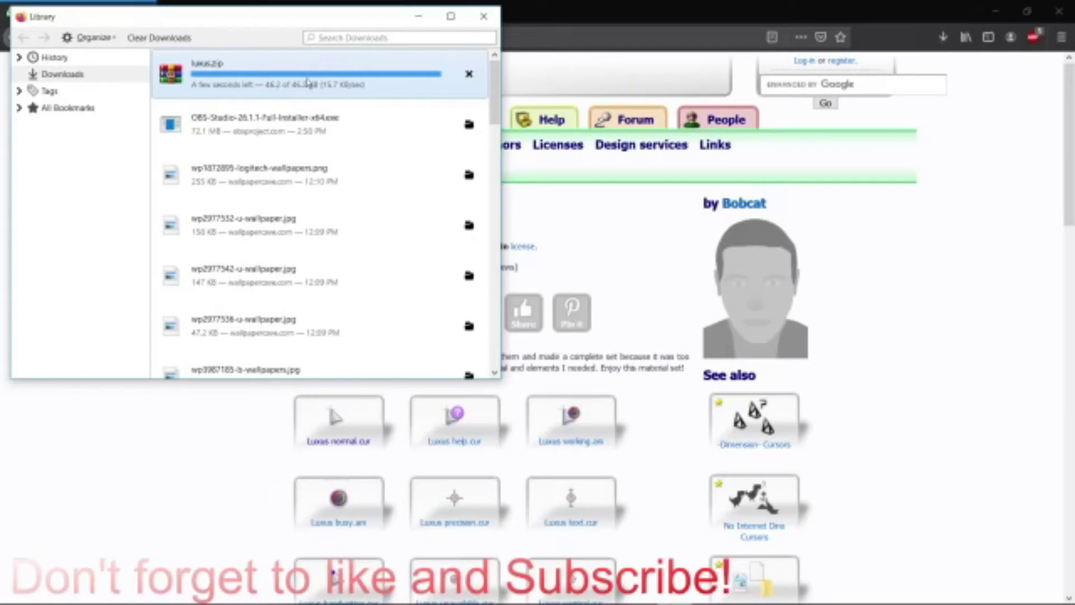
Open luxus.zip in WinRAR to view its 19 cursor files, then close it
double_click(274, 101)
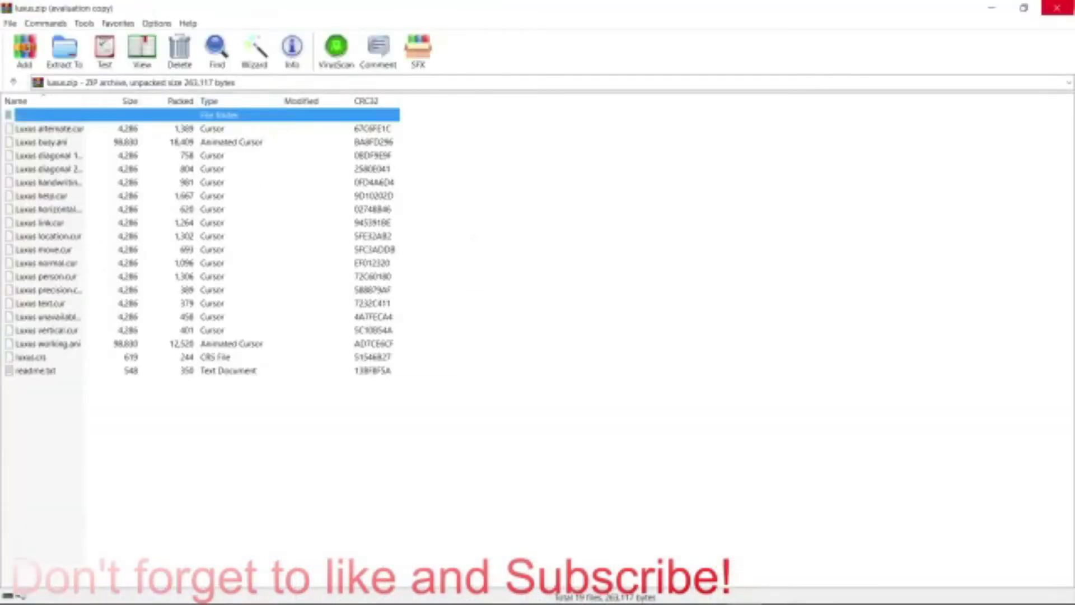
left_click(1057, 8)
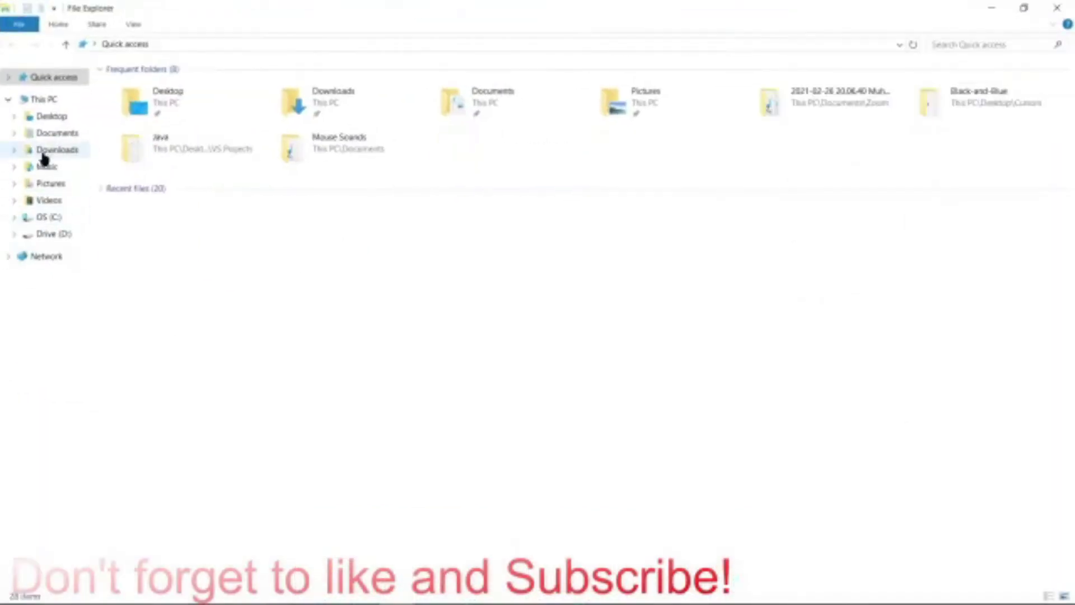
Look through Downloads and Documents, then reopen and close luxus.zip
left_click(52, 150)
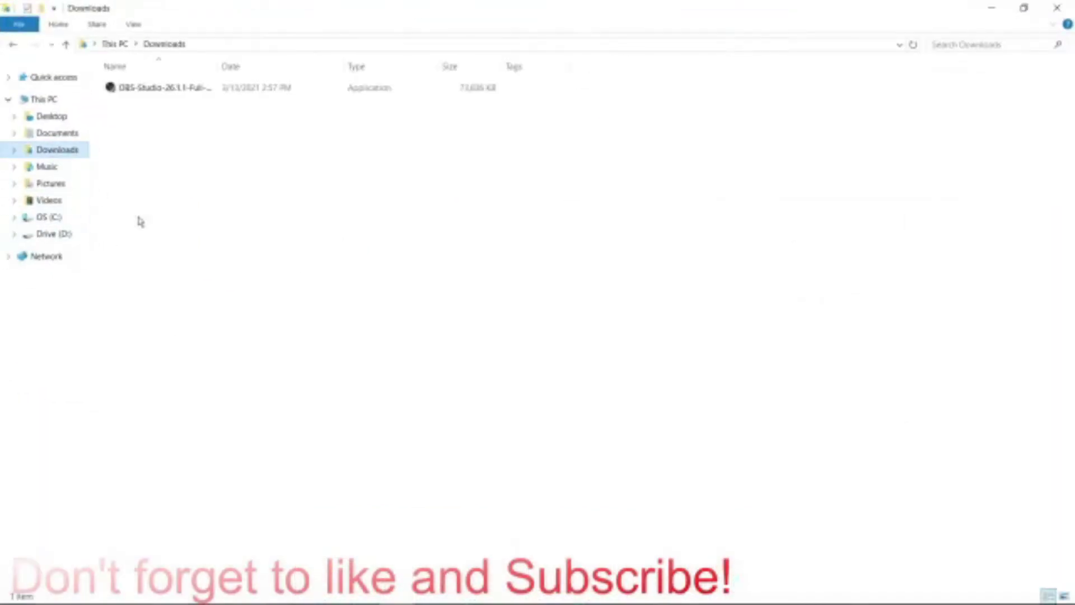
left_click(59, 134)
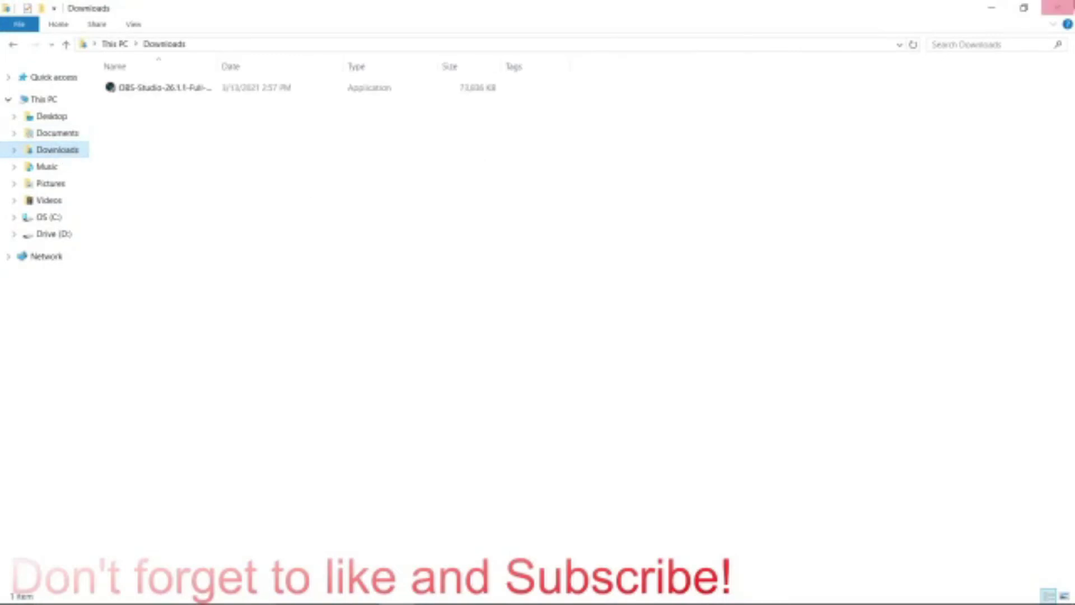
left_click(1057, 8)
double_click(307, 80)
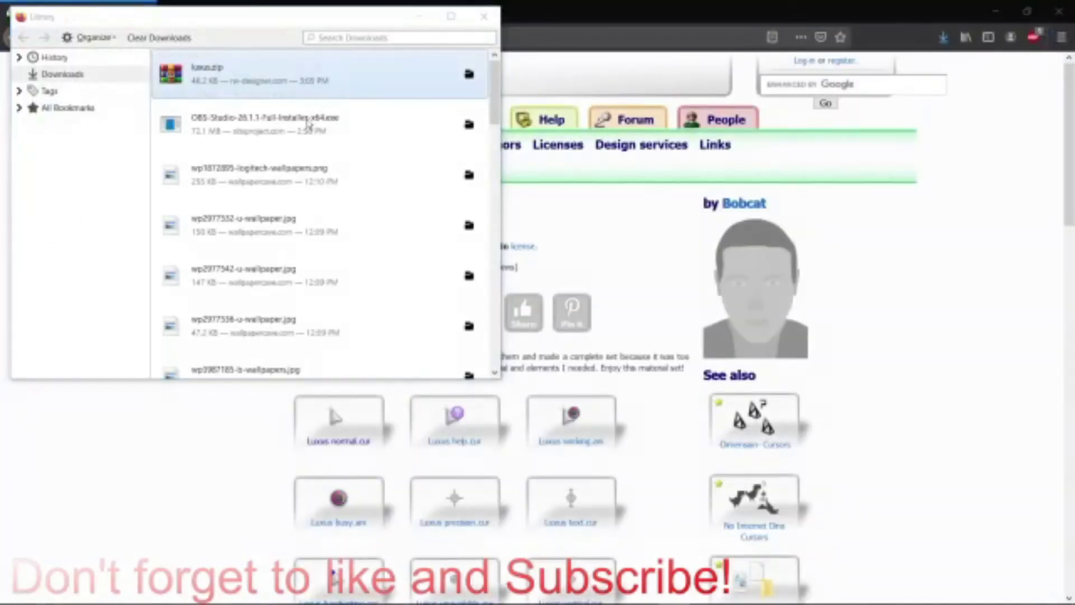
left_click(1056, 7)
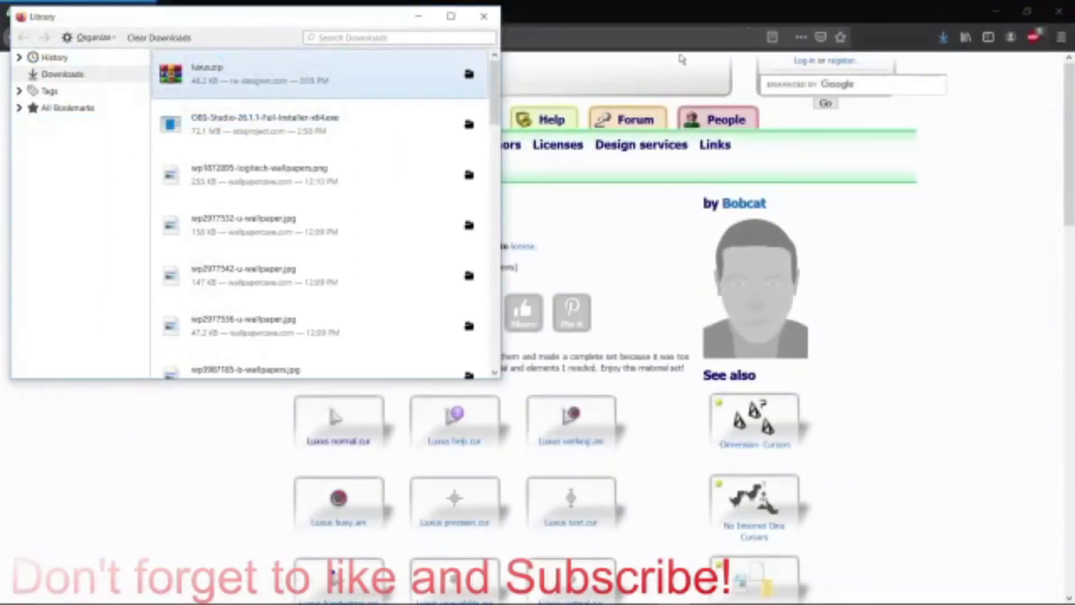
Move luxus.zip from Temp into Downloads and view it there beside the OBS installer
left_click(470, 76)
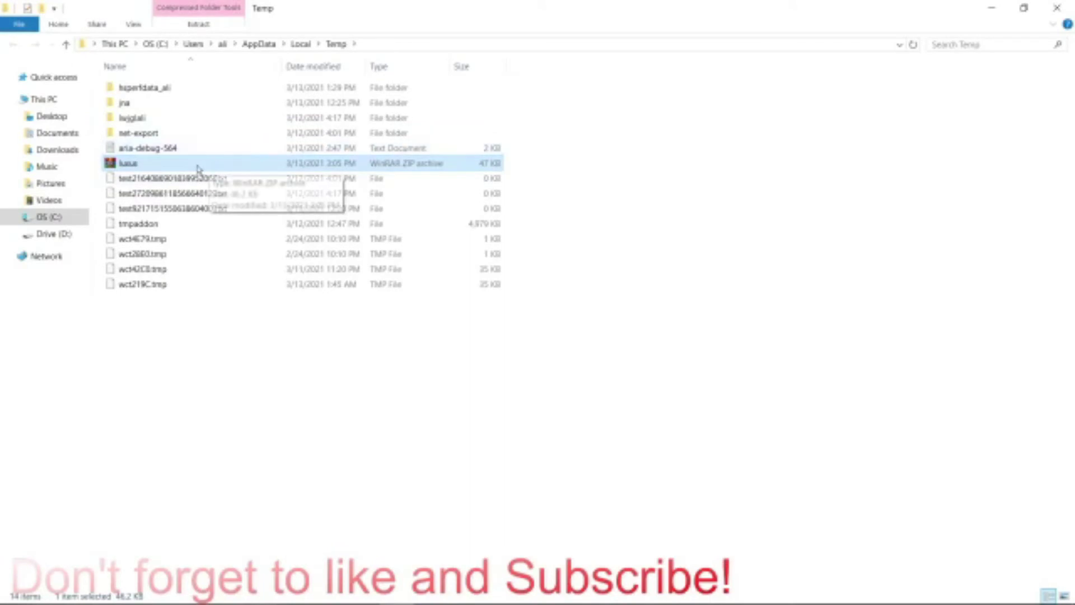
left_click_drag(193, 166, 72, 152)
left_click(60, 149)
left_click(156, 106)
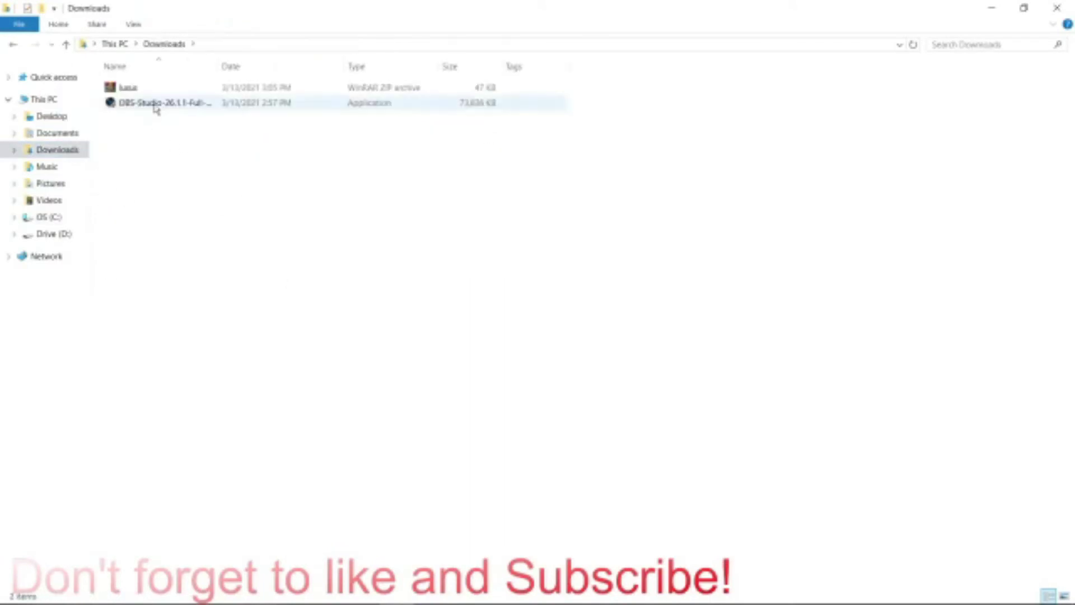
Extract luxus.zip into the Downloads folder with Extract Here
right_click(157, 89)
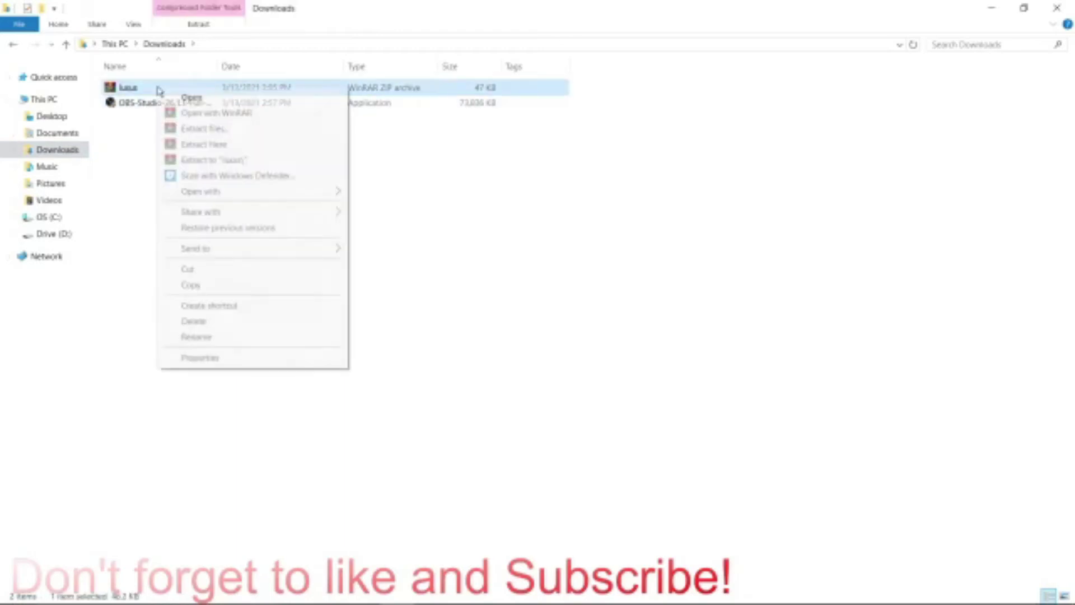
left_click(136, 90)
right_click(135, 90)
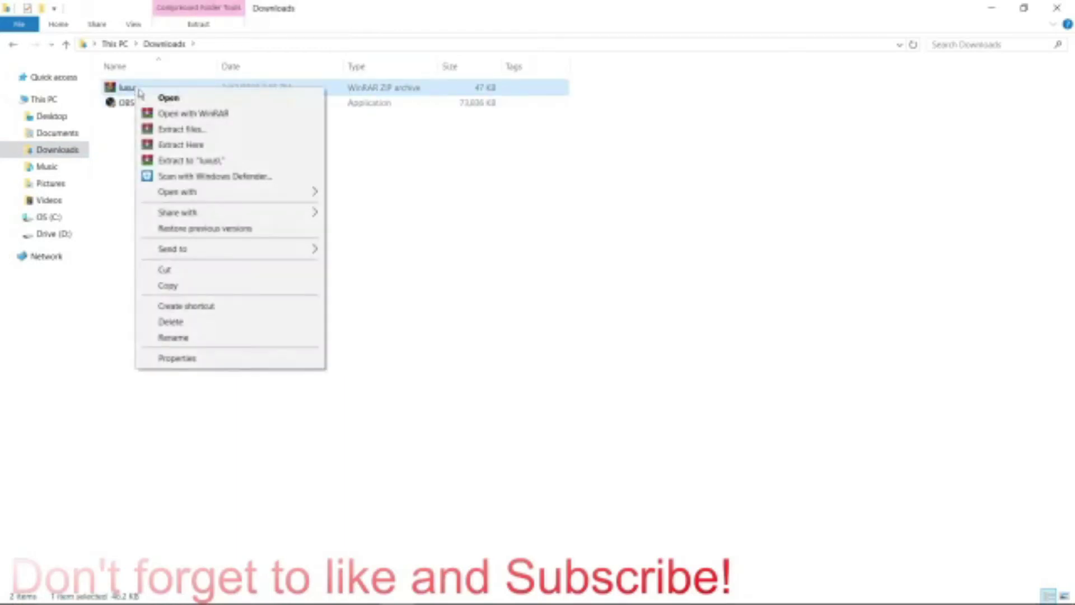
left_click(163, 145)
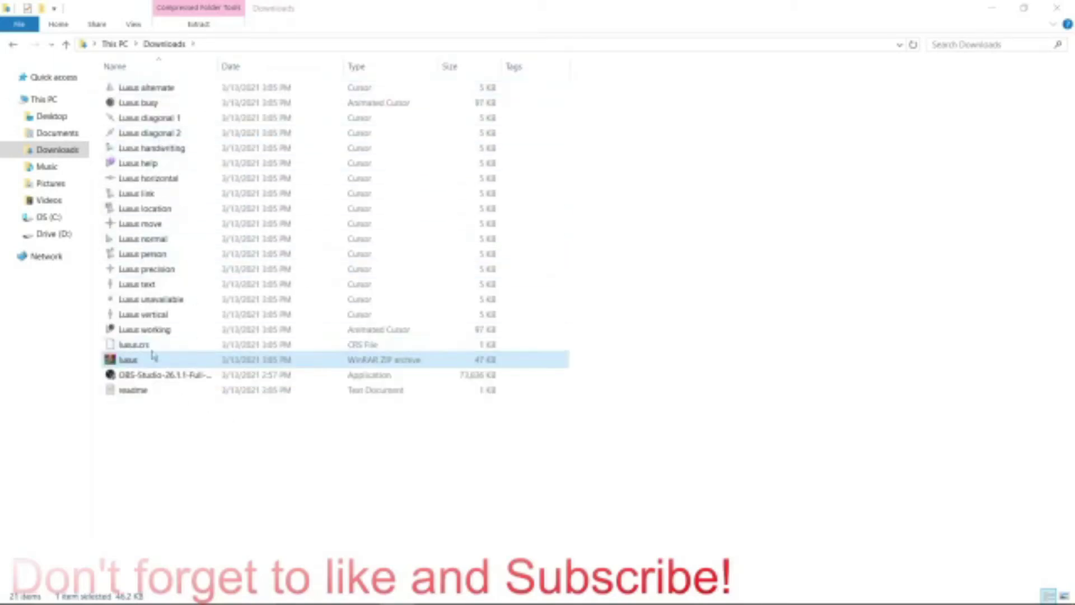
Delete the readme, the luxus.zip archive and the OBS installer
left_click(141, 392)
key("Delete")
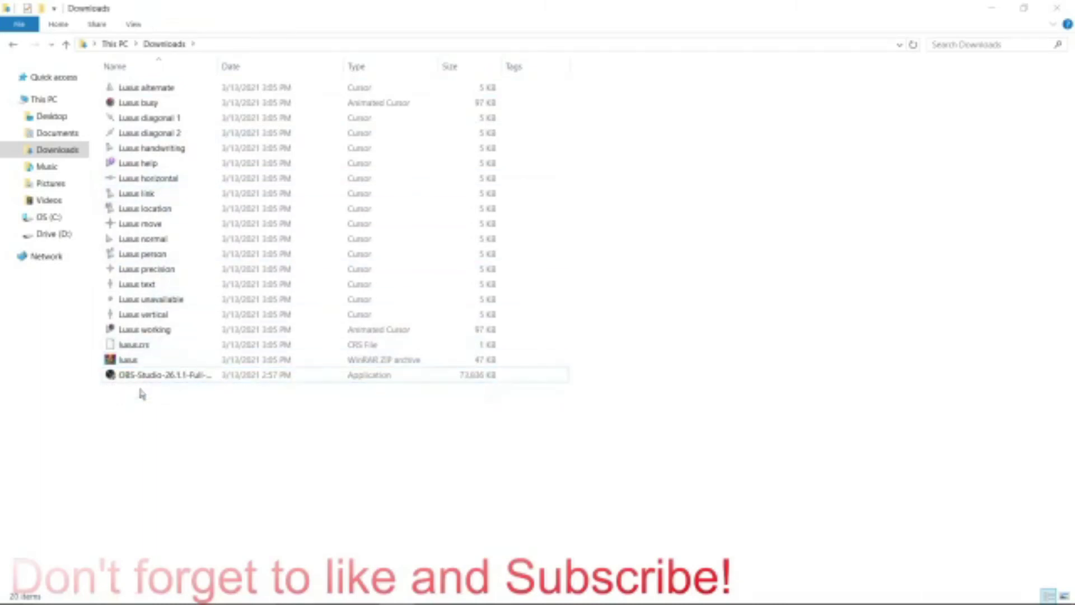
left_click_drag(143, 385, 141, 370)
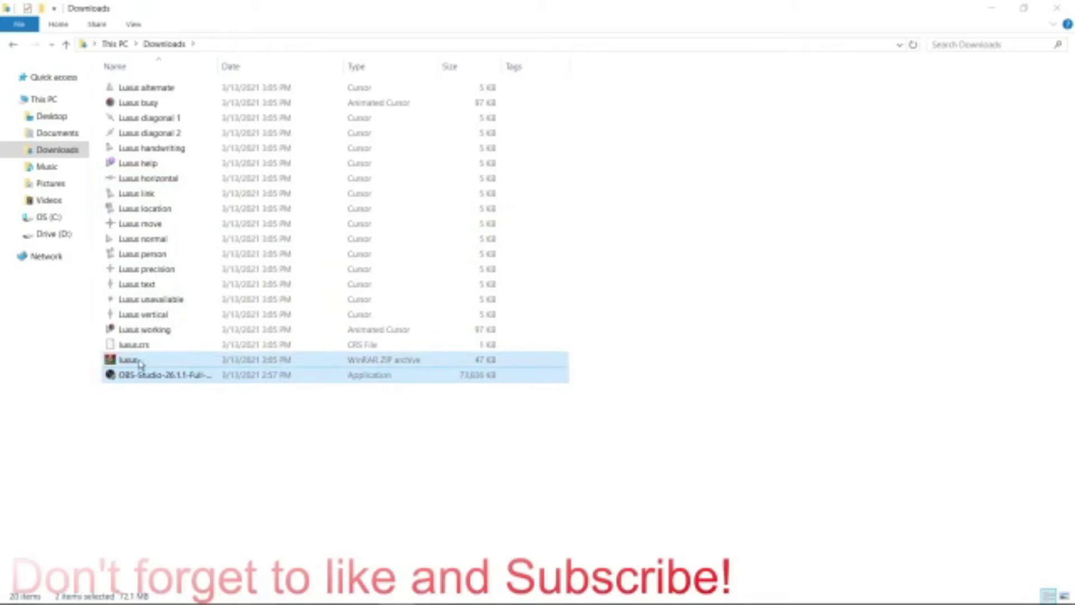
key("Delete")
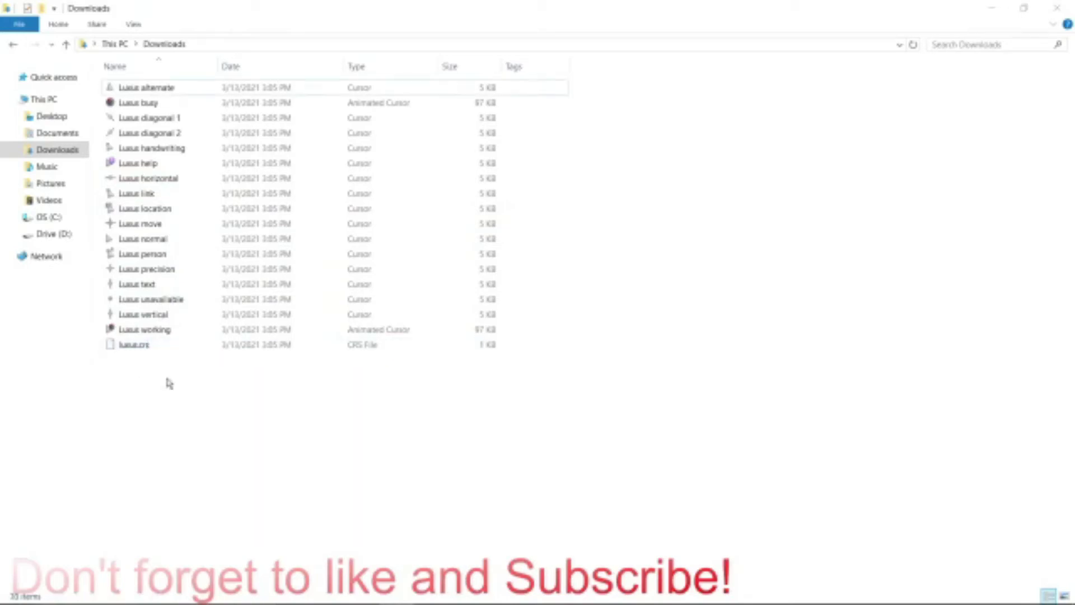
Search the Start menu for 'mouse' and open Mouse & touchpad settings
left_click(17, 593)
type("m")
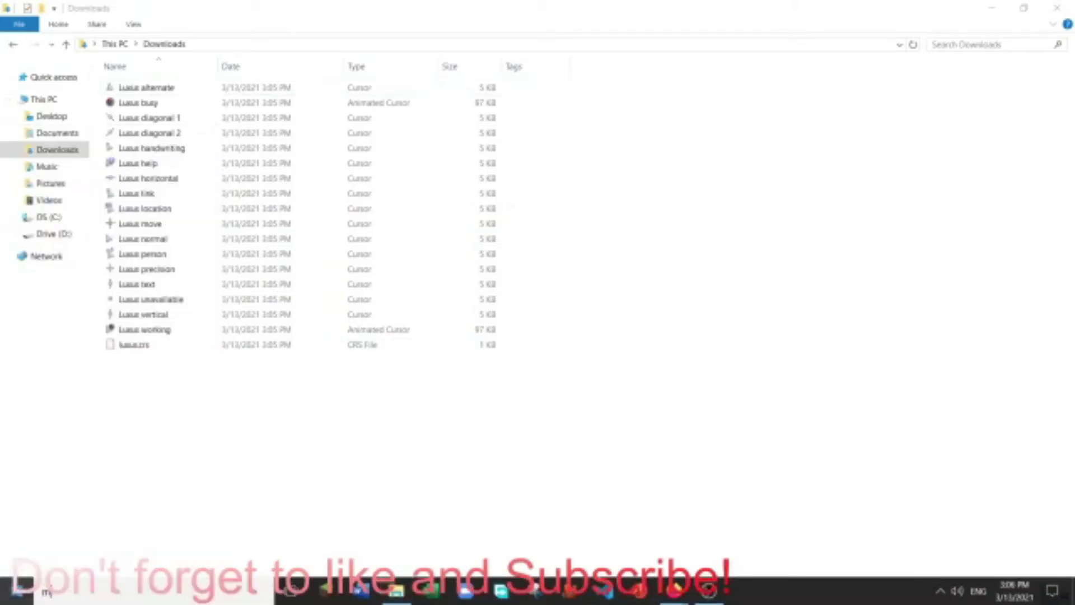
type("ouse s")
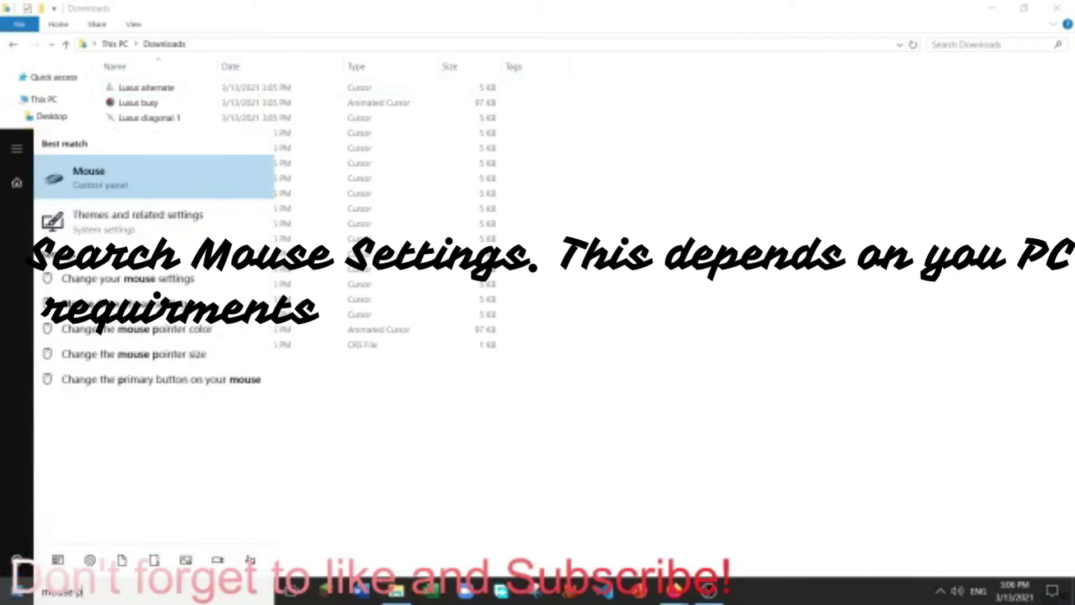
key("BackSpace")
key("BackSpace")
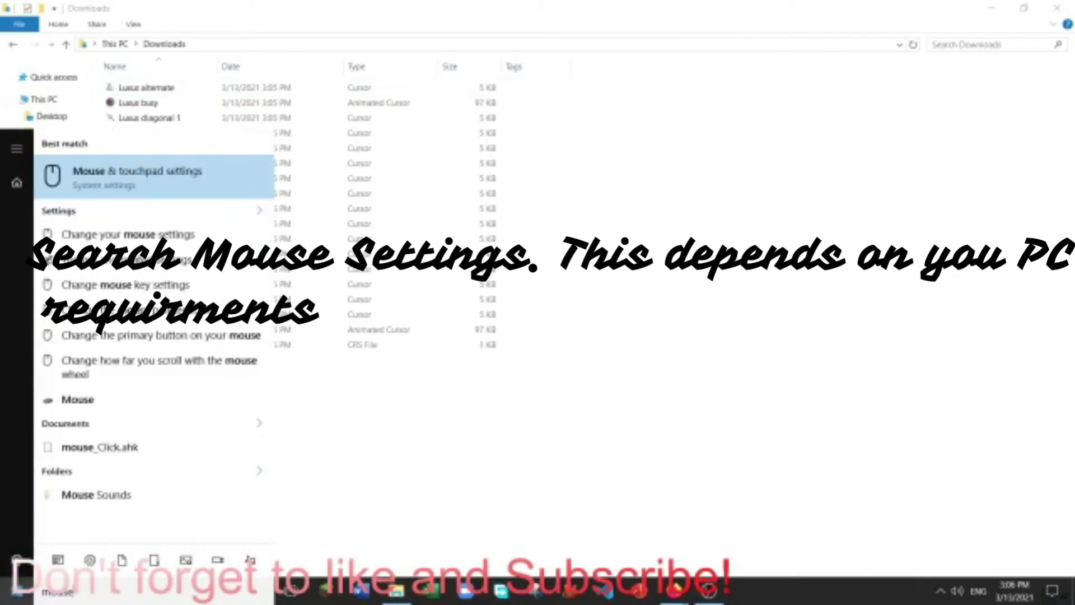
key("Return")
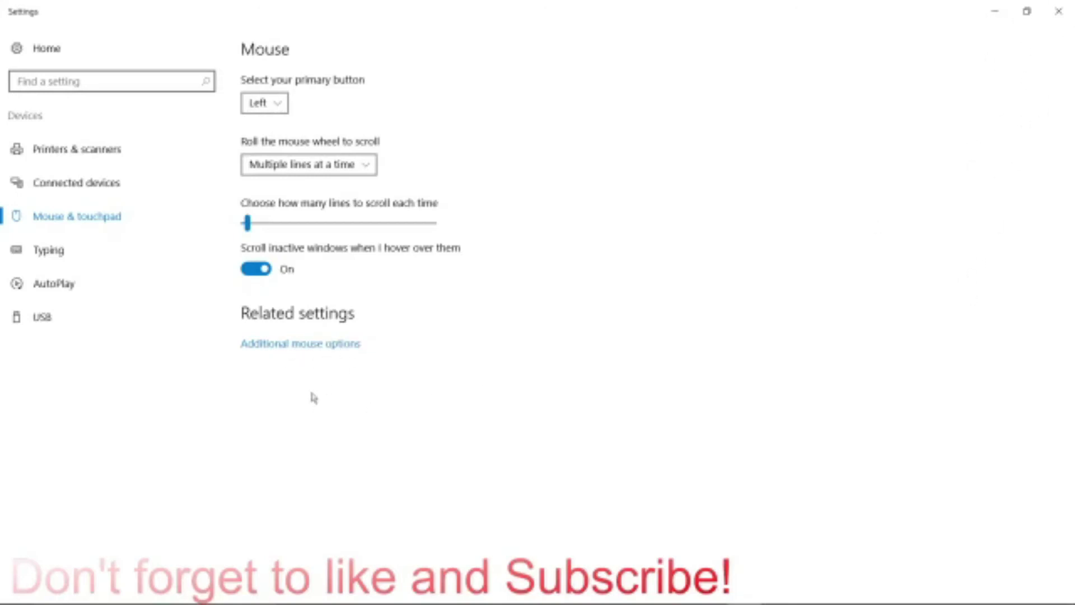
Open Additional mouse options and bring Mouse Properties to the front
left_click(314, 344)
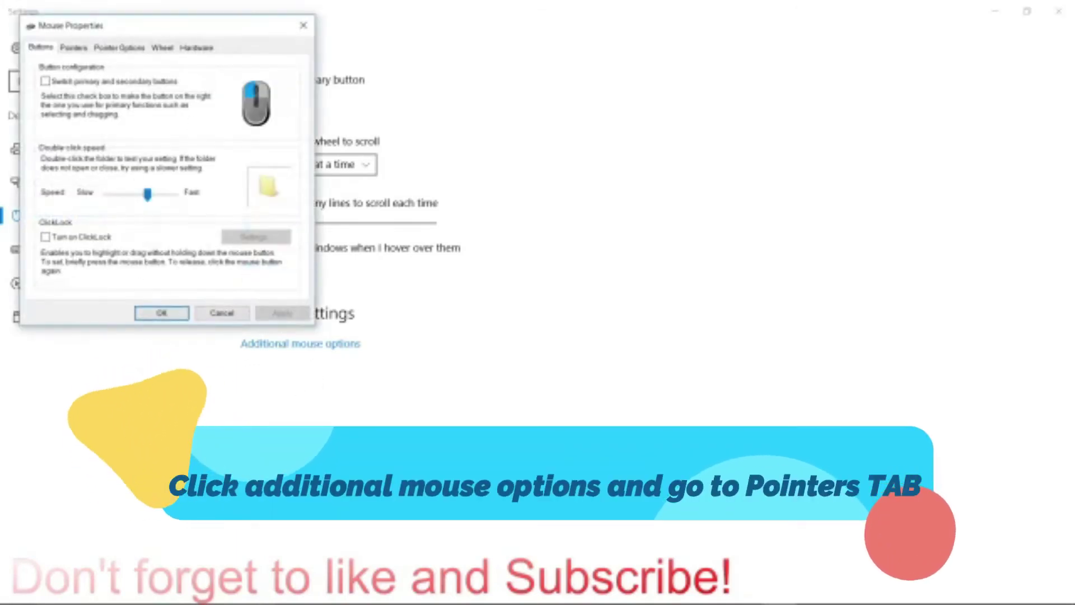
type("mouse")
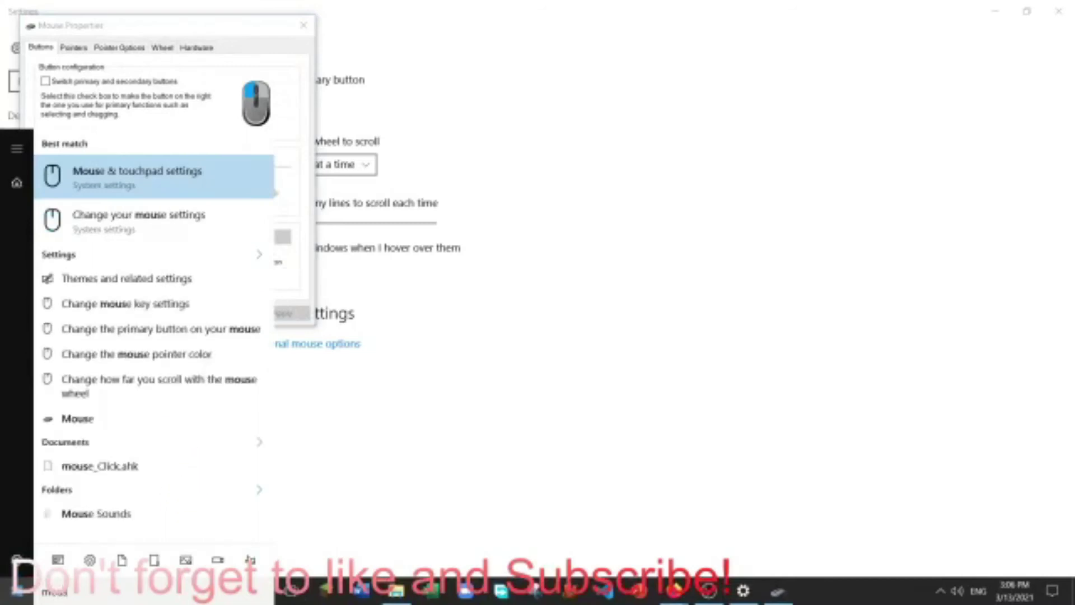
type(" peo")
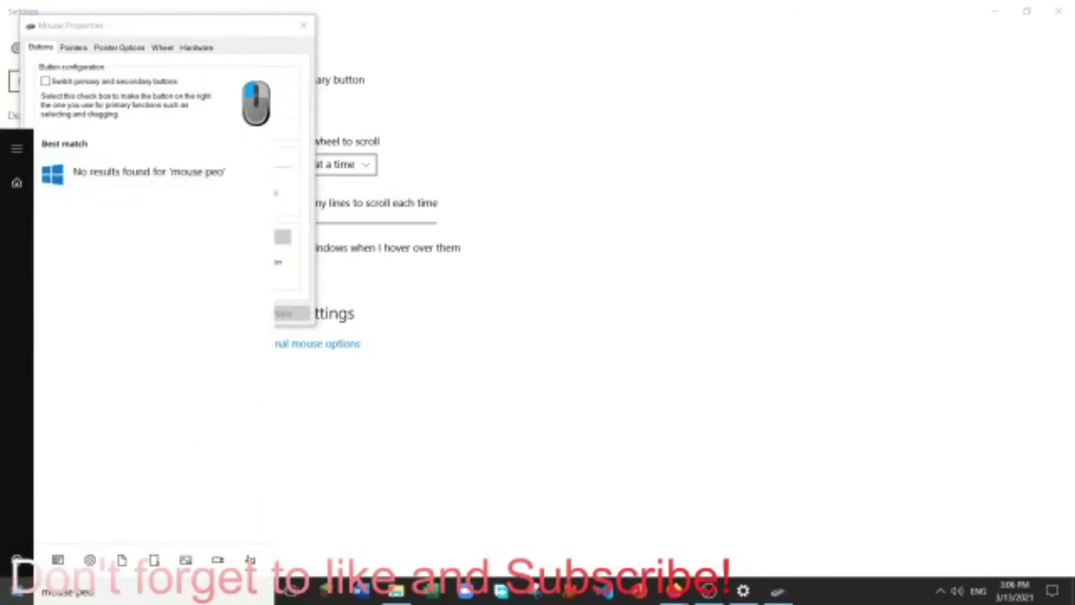
key("BackSpace")
key("BackSpace")
type("ro")
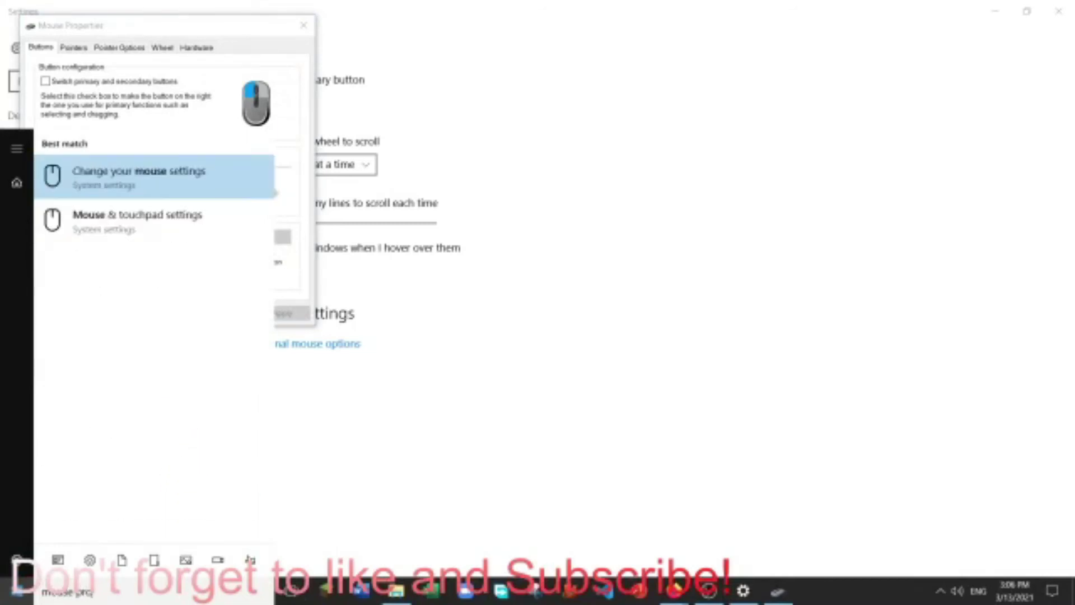
type("per")
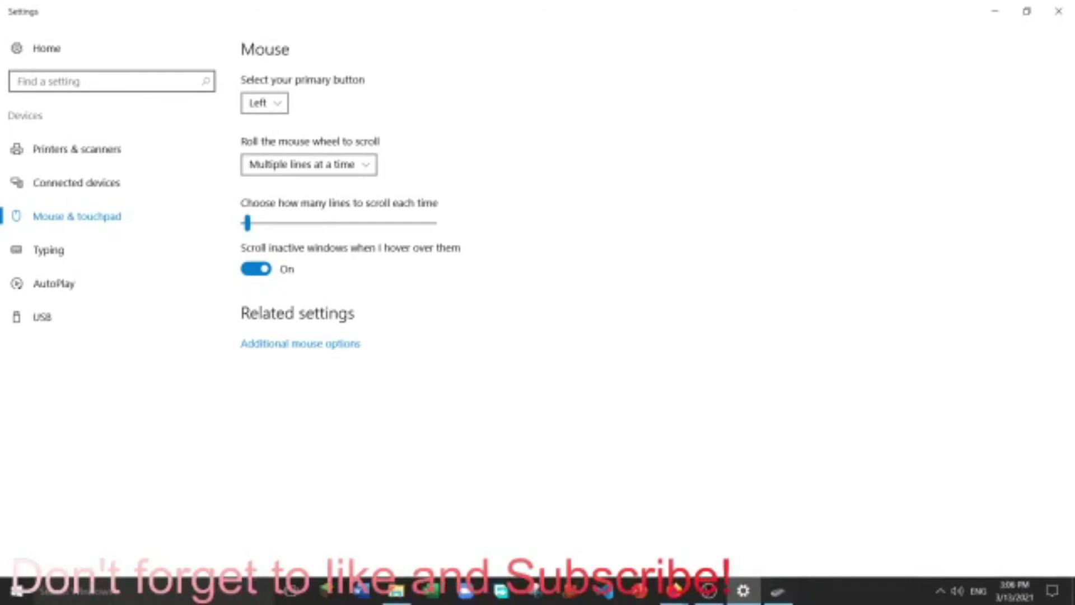
left_click(777, 590)
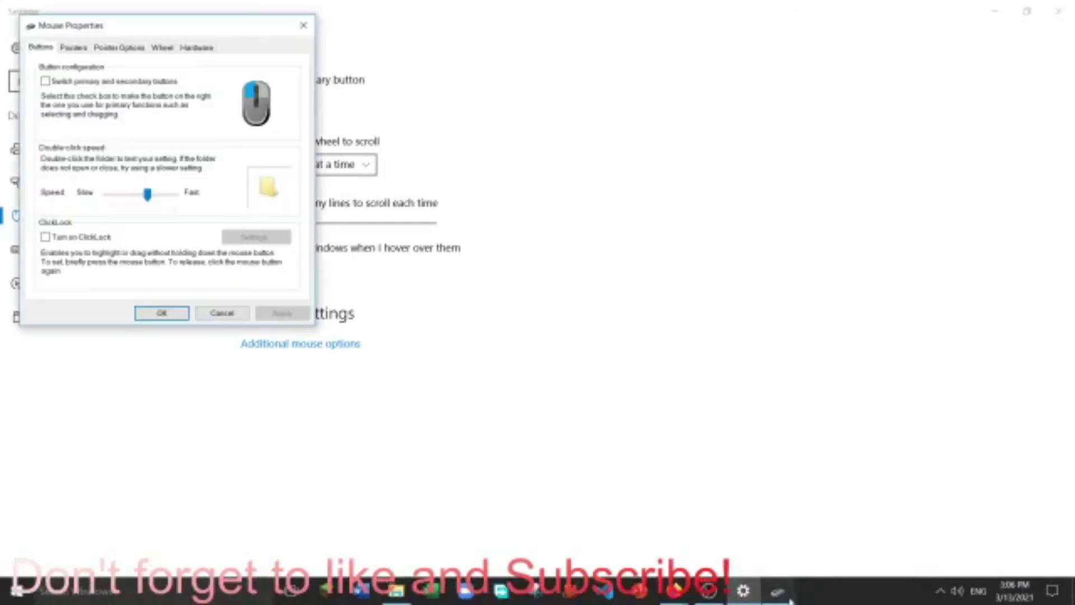
From the Pointers tab's browser, reach the Downloads folder via This PC
left_click(72, 50)
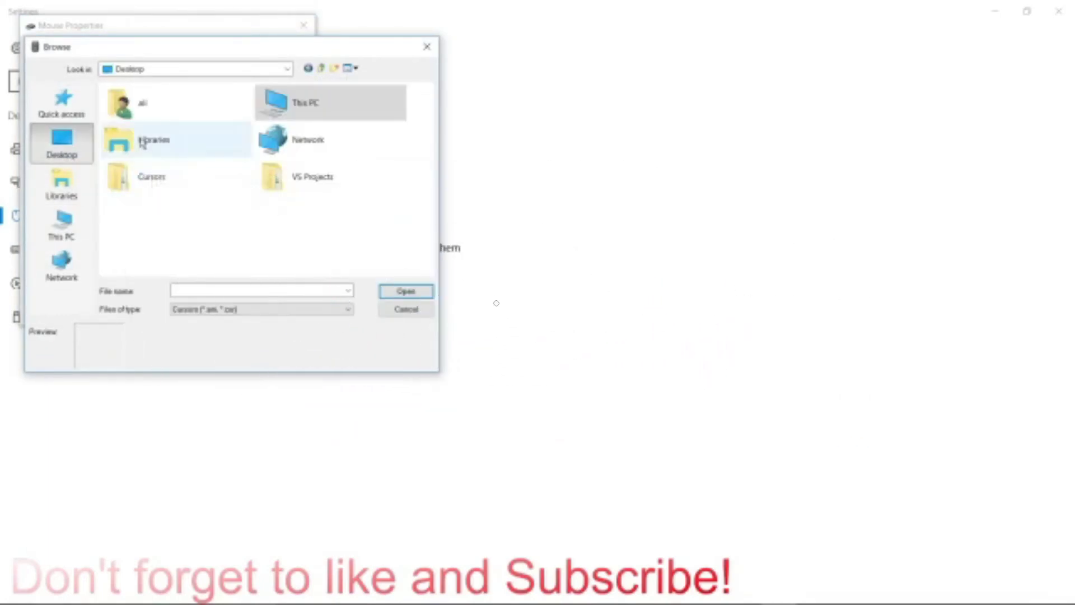
double_click(143, 143)
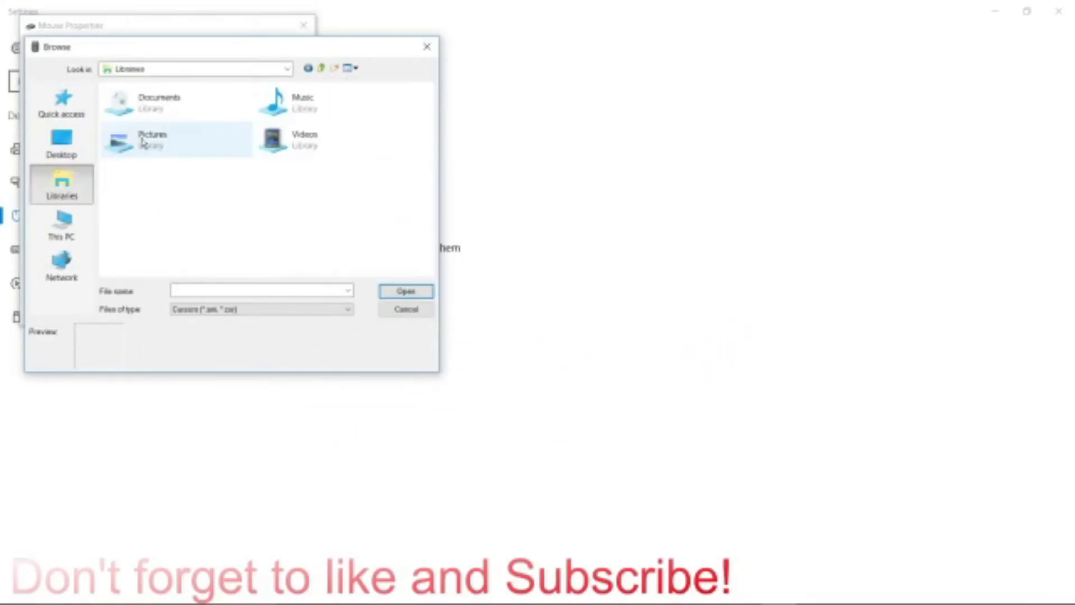
left_click(75, 149)
left_click(71, 235)
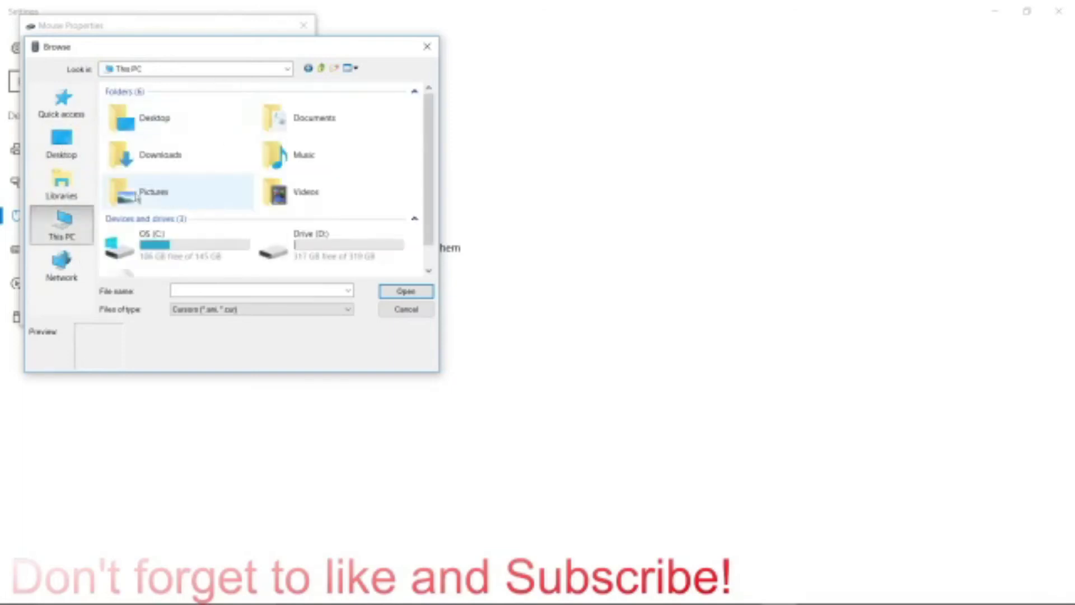
double_click(187, 146)
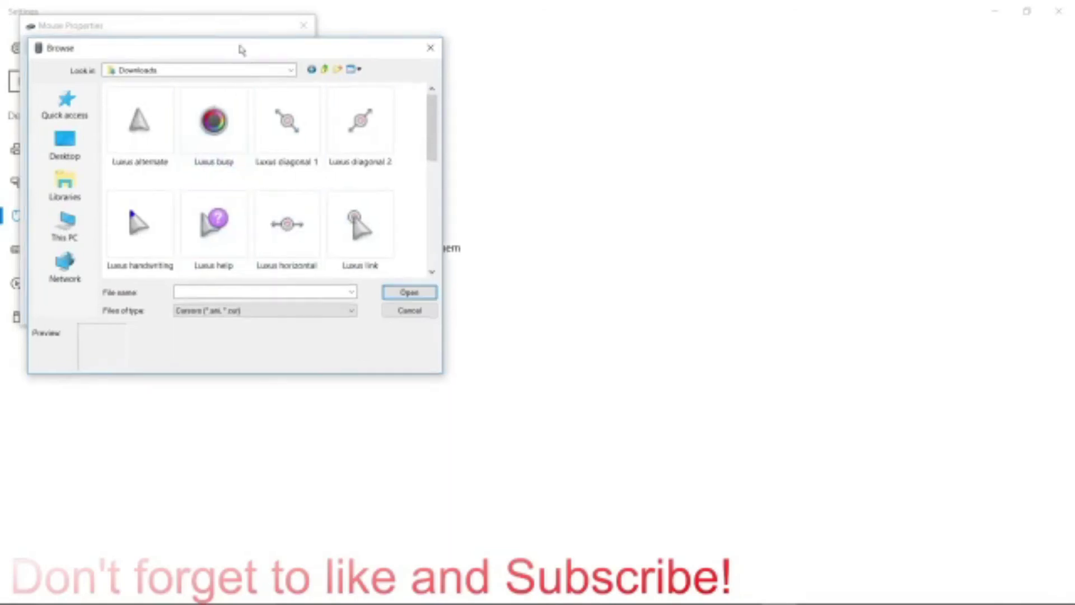
Assign Luxus cursors to the Handwriting and Unavailable pointer roles
left_click_drag(240, 48, 718, 180)
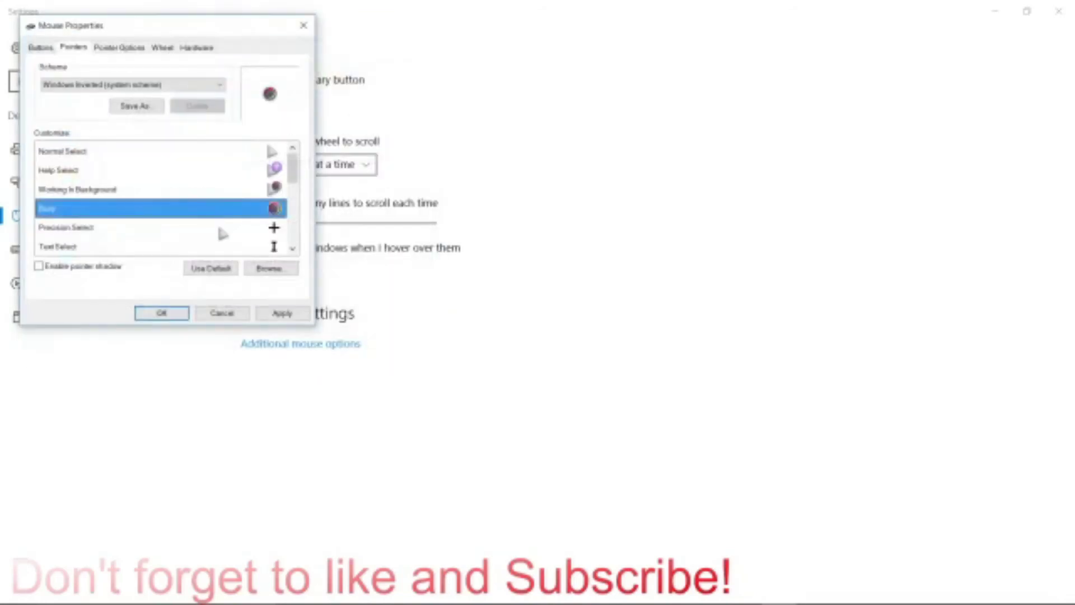
scroll(252, 168, "down", 1)
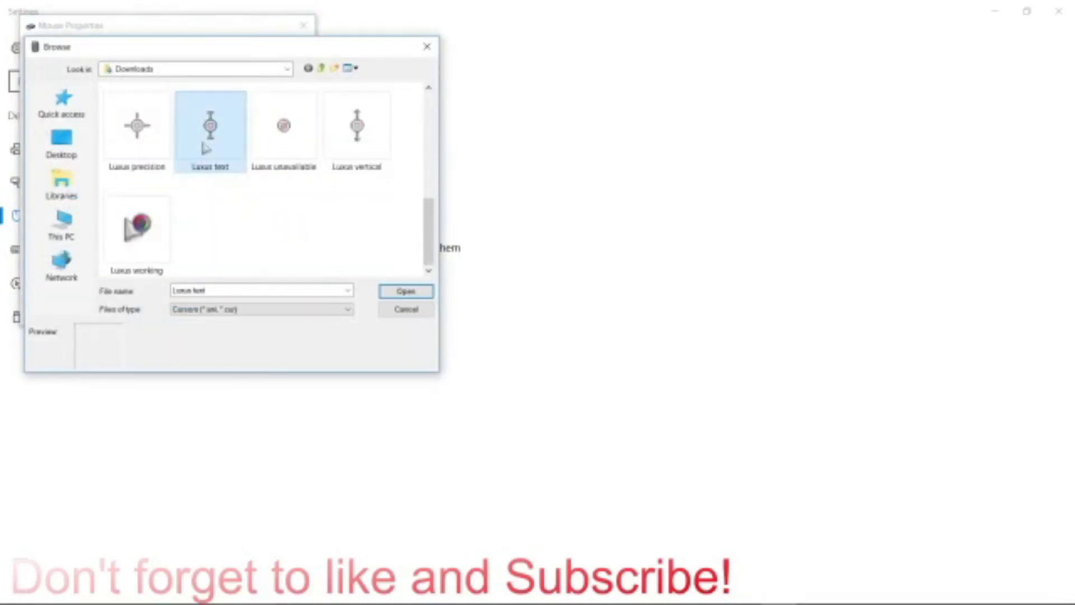
double_click(228, 210)
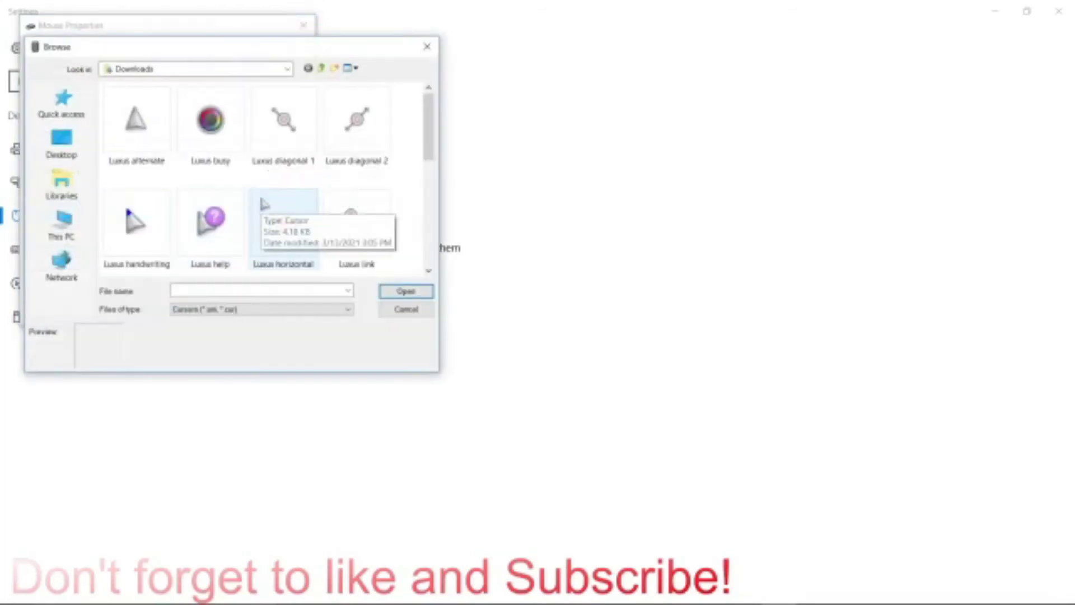
scroll(269, 211, "down", 1)
double_click(160, 151)
double_click(238, 226)
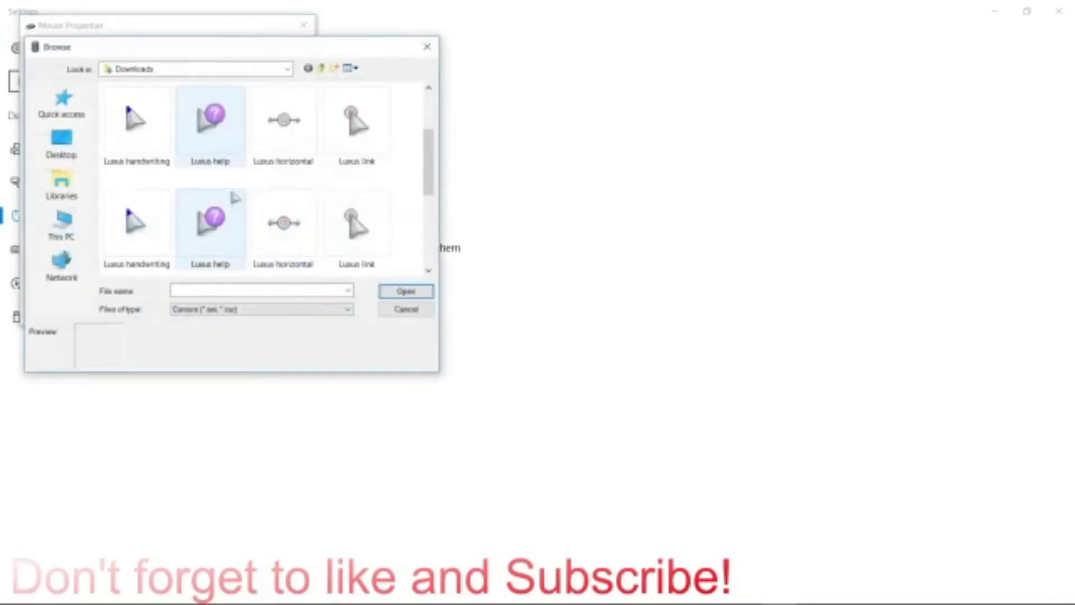
scroll(229, 184, "down", 1)
double_click(283, 223)
scroll(240, 187, "down", 1)
scroll(239, 186, "down", 1)
Assign Luxus cursors to the Vertical, Horizontal and both Diagonal Resize roles
double_click(244, 169)
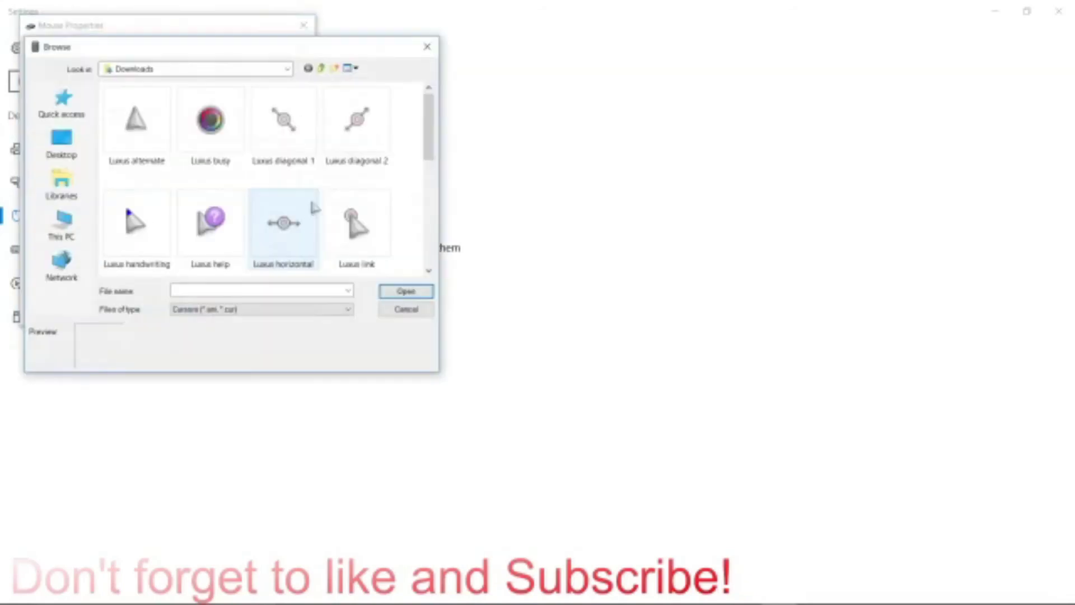
double_click(312, 215)
double_click(268, 209)
double_click(284, 120)
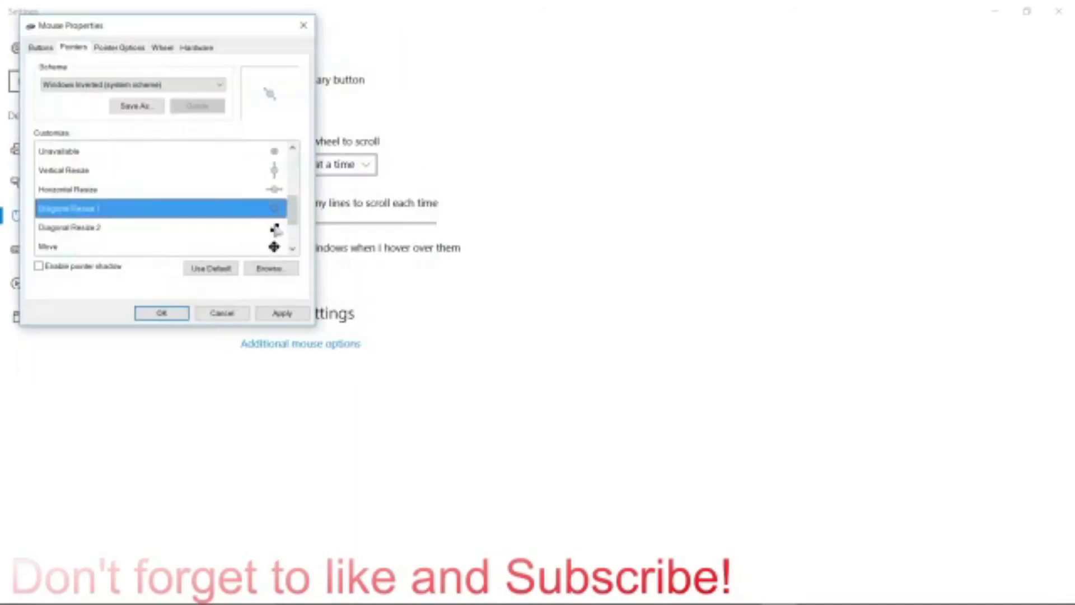
double_click(252, 226)
double_click(244, 131)
scroll(252, 202, "down", 1)
Assign Luxus move, alternate and link cursors to Move, Alternate Select and Link Select
double_click(268, 187)
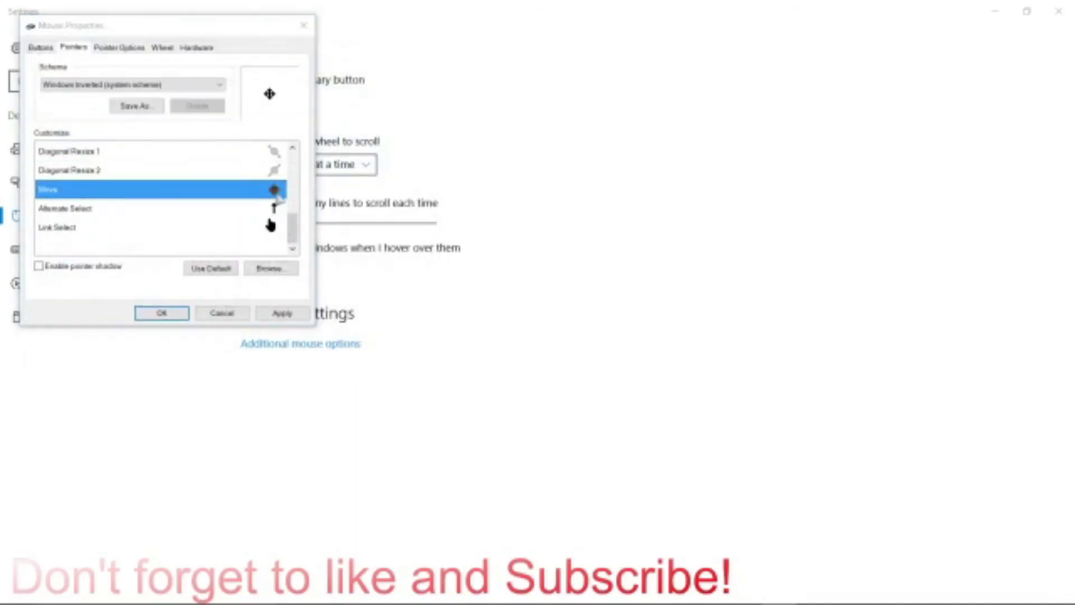
scroll(193, 236, "down", 2)
scroll(250, 230, "up", 2)
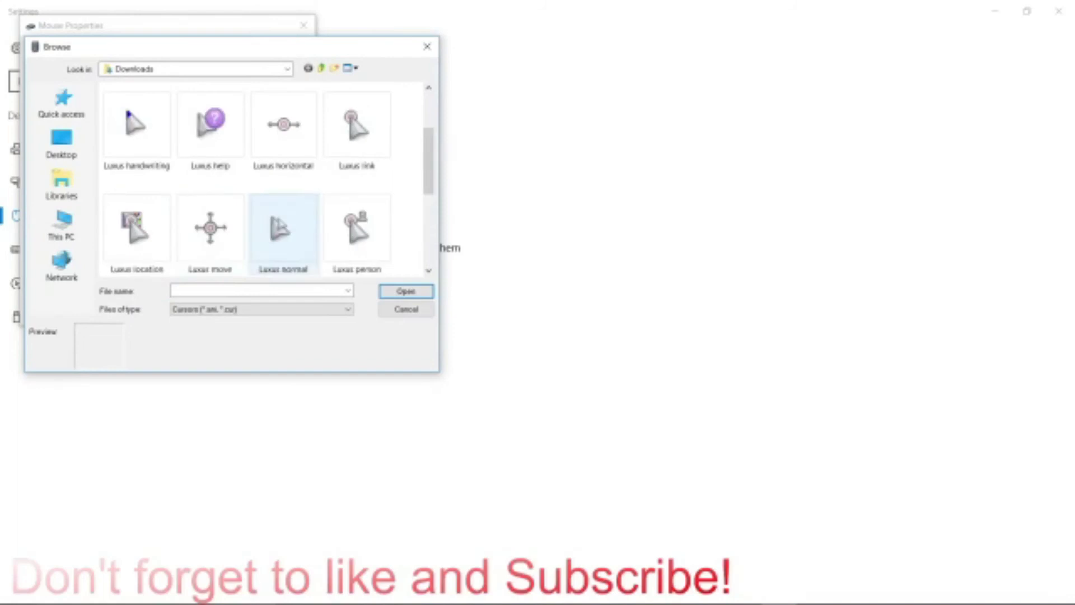
scroll(250, 230, "up", 1)
scroll(243, 248, "down", 1)
double_click(242, 247)
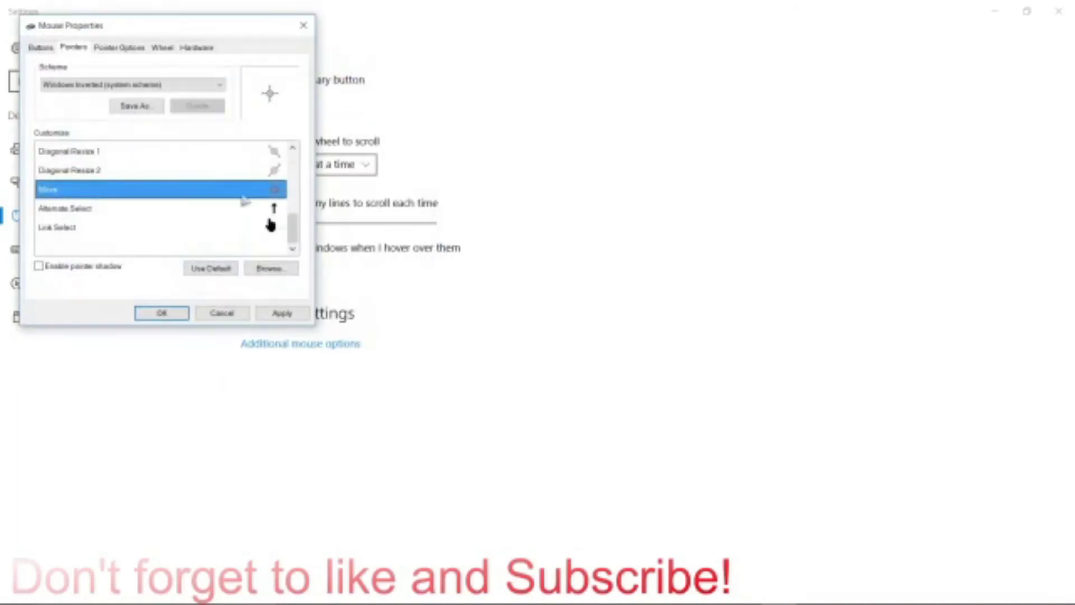
double_click(300, 211)
double_click(136, 130)
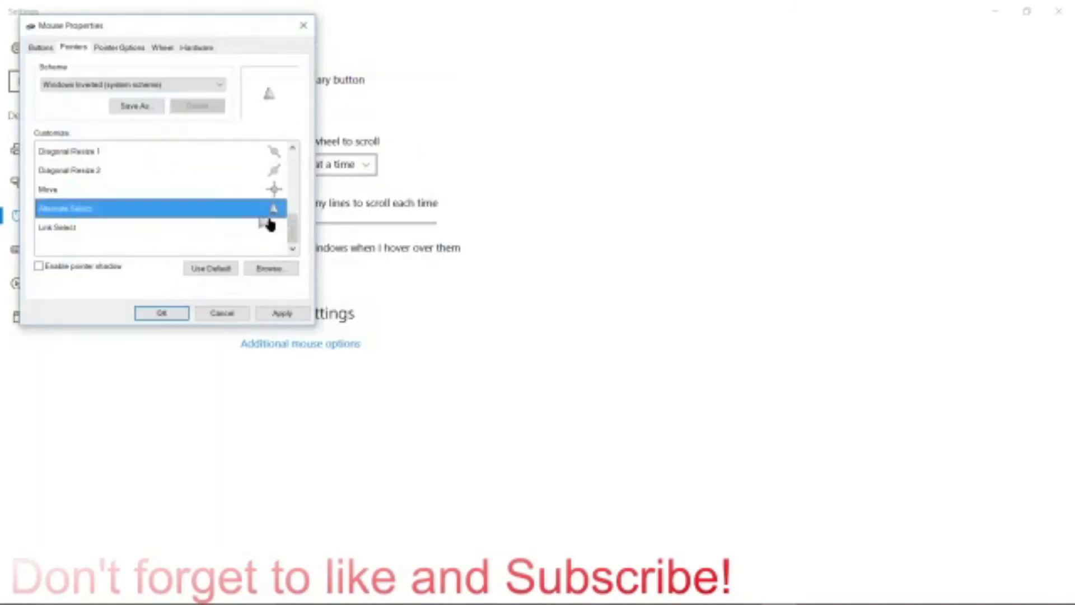
double_click(307, 223)
scroll(256, 240, "up", 1)
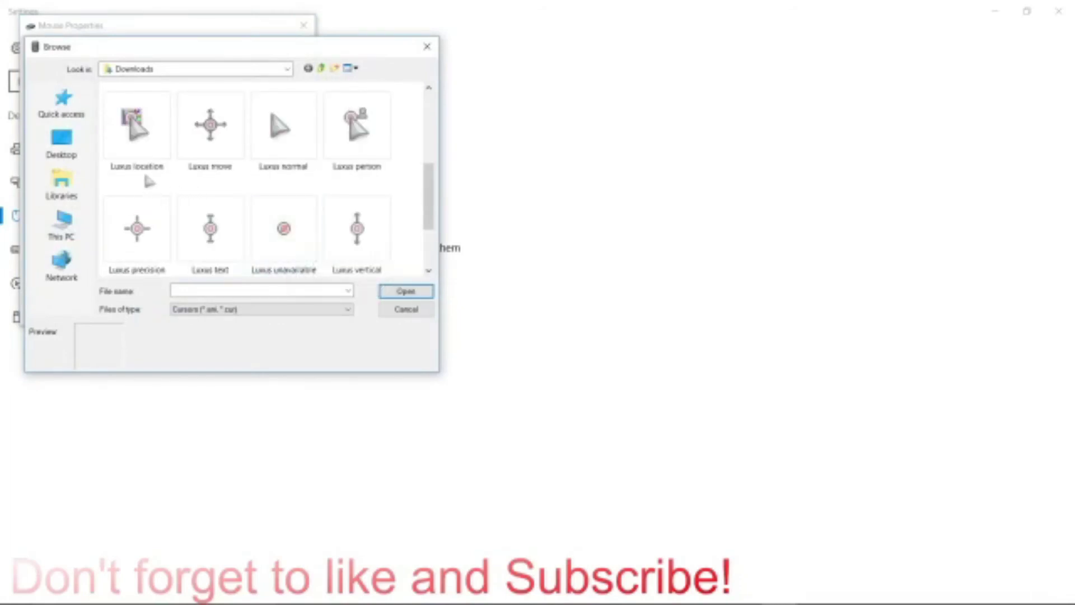
scroll(201, 205, "up", 1)
double_click(344, 152)
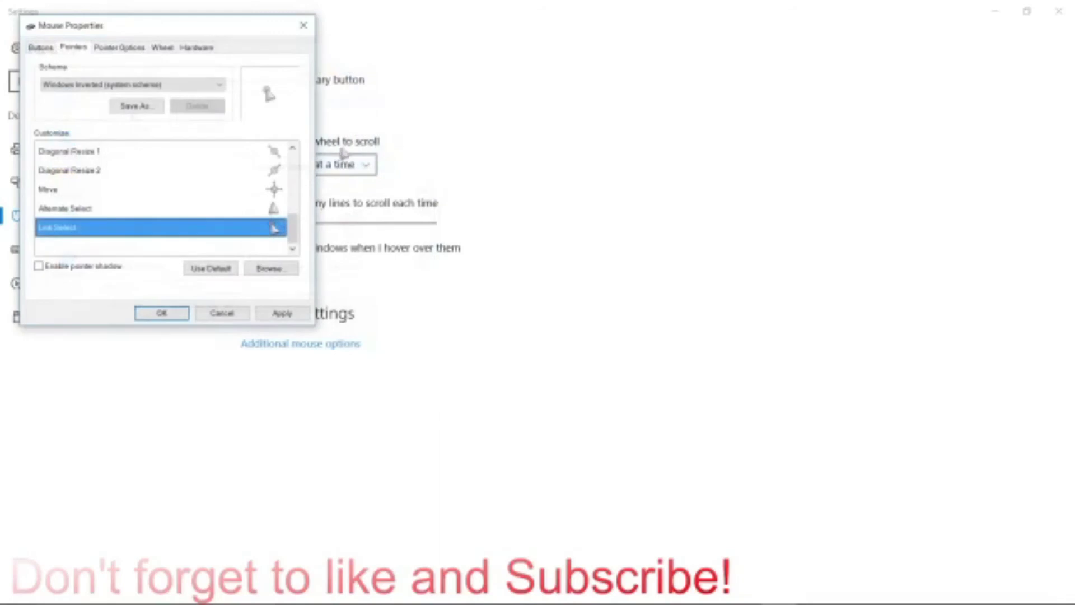
Apply and confirm the Luxus pointers, then close the Downloads window
left_click(283, 313)
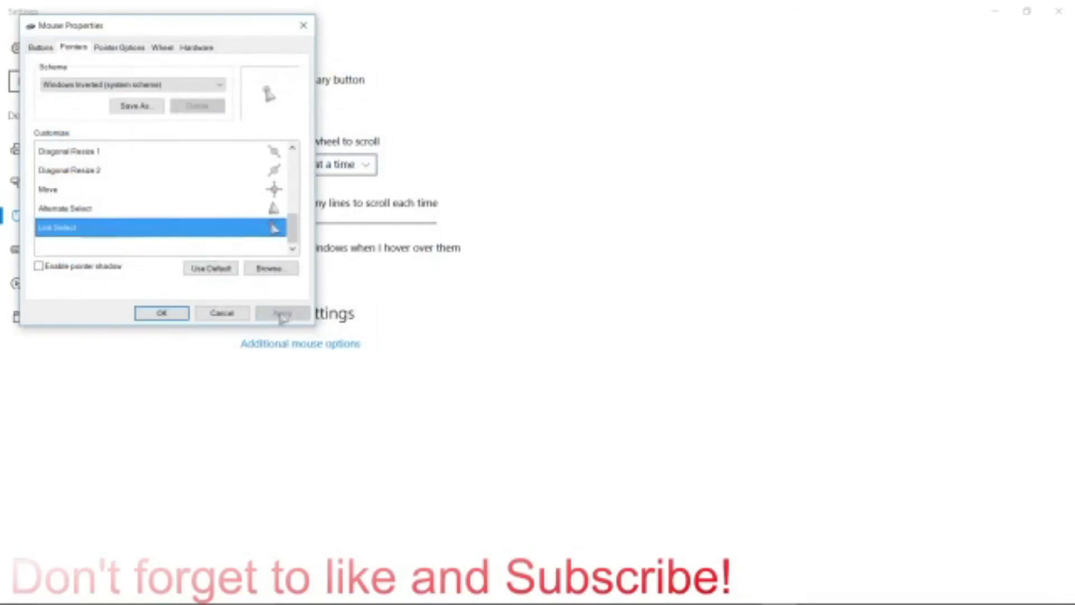
left_click(162, 314)
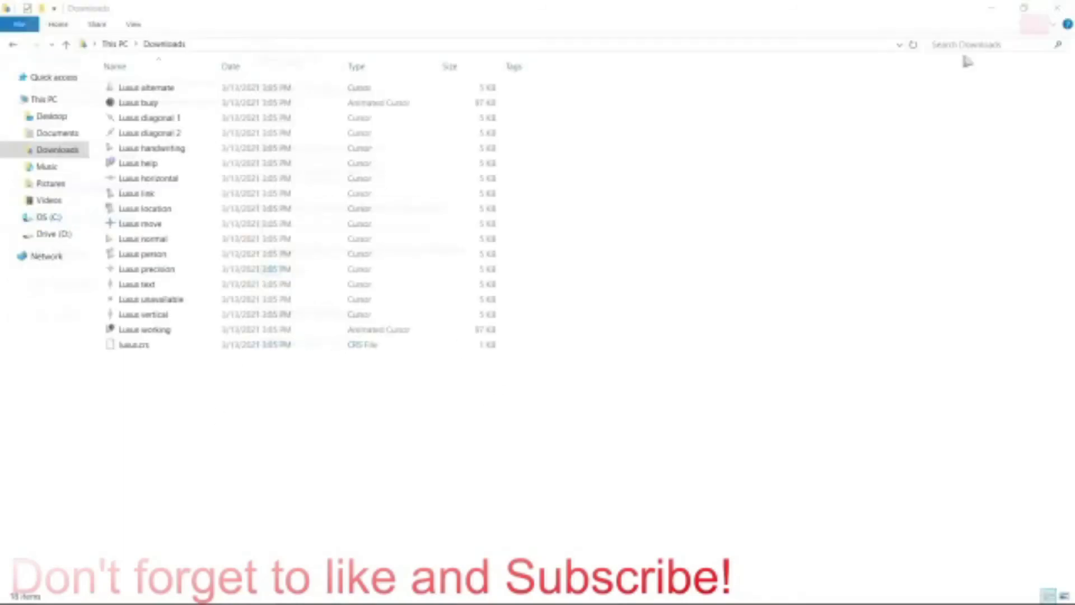
left_click(1056, 8)
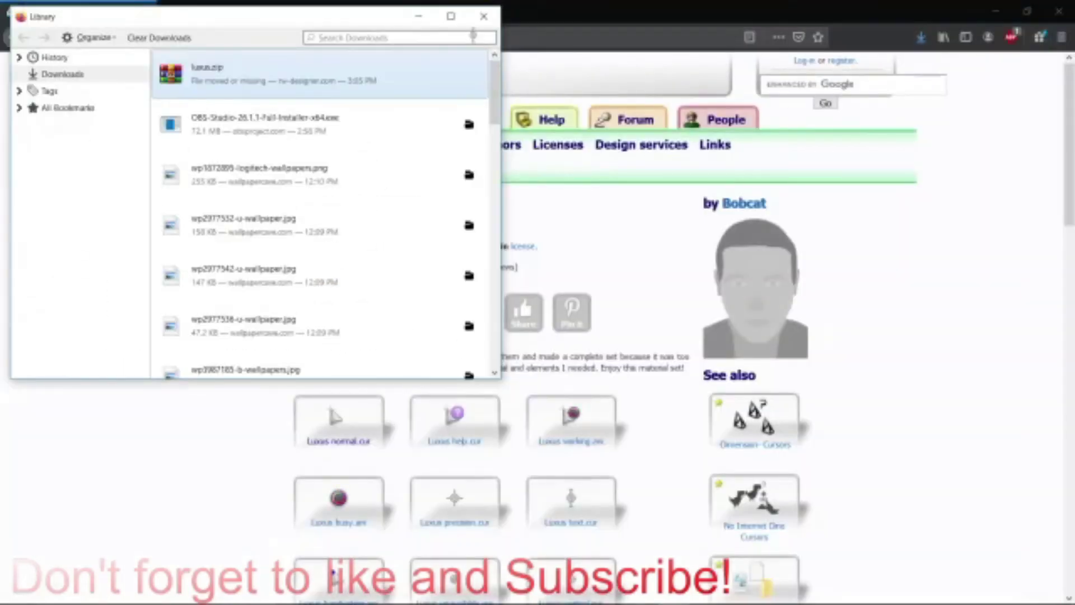
Close the Firefox downloads library and Firefox, then refresh the desktop
left_click(484, 15)
left_click(1046, 12)
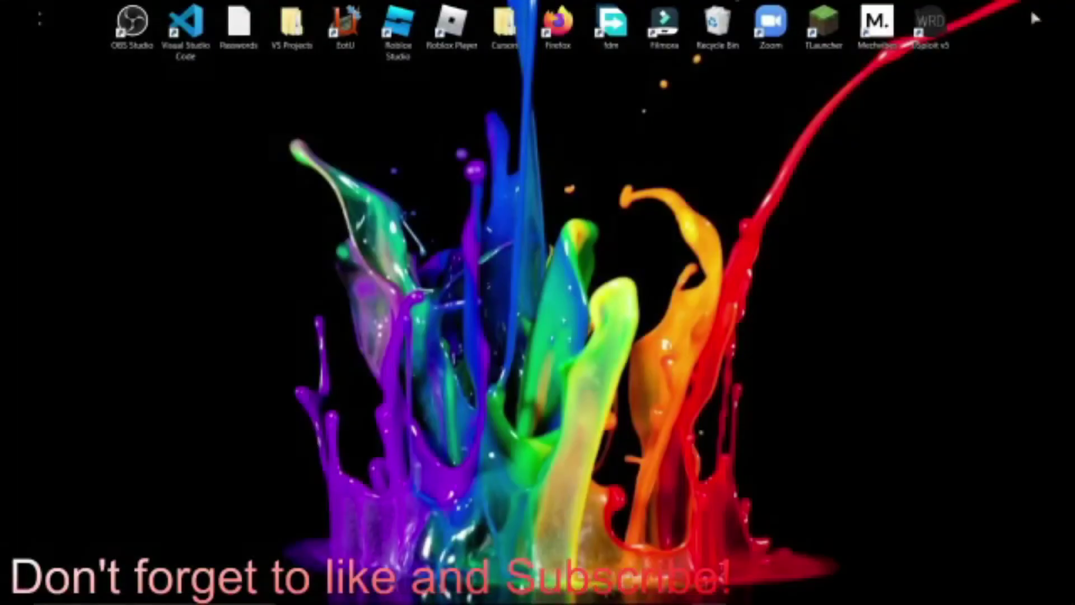
right_click(606, 171)
left_click(626, 218)
left_click_drag(207, 160, 988, 468)
mouse_move(952, 561)
left_mouse_down()
mouse_move(115, 88)
mouse_move(717, 422)
left_mouse_up()
right_click(482, 229)
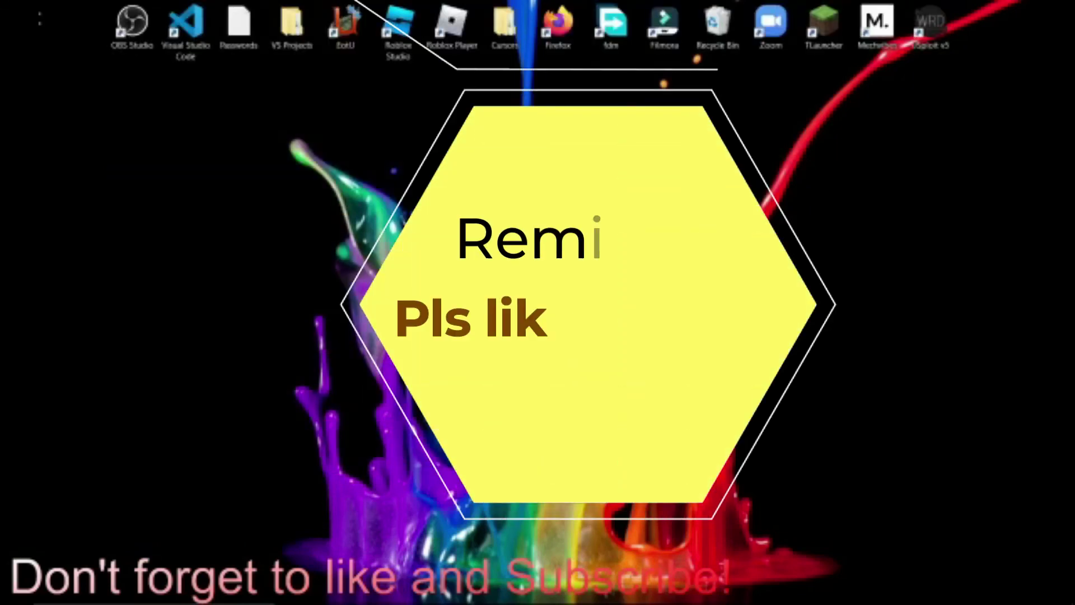
Open File Explorer on the Downloads folder listing the Luxus cursor files
key("super+x")
key("Escape")
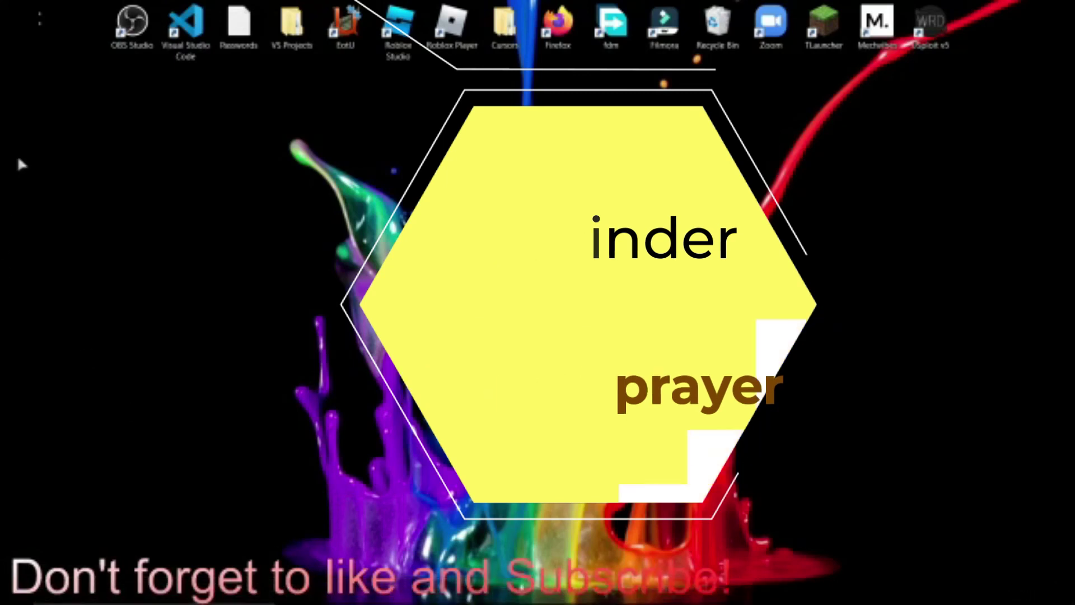
key("super+e")
left_click(40, 149)
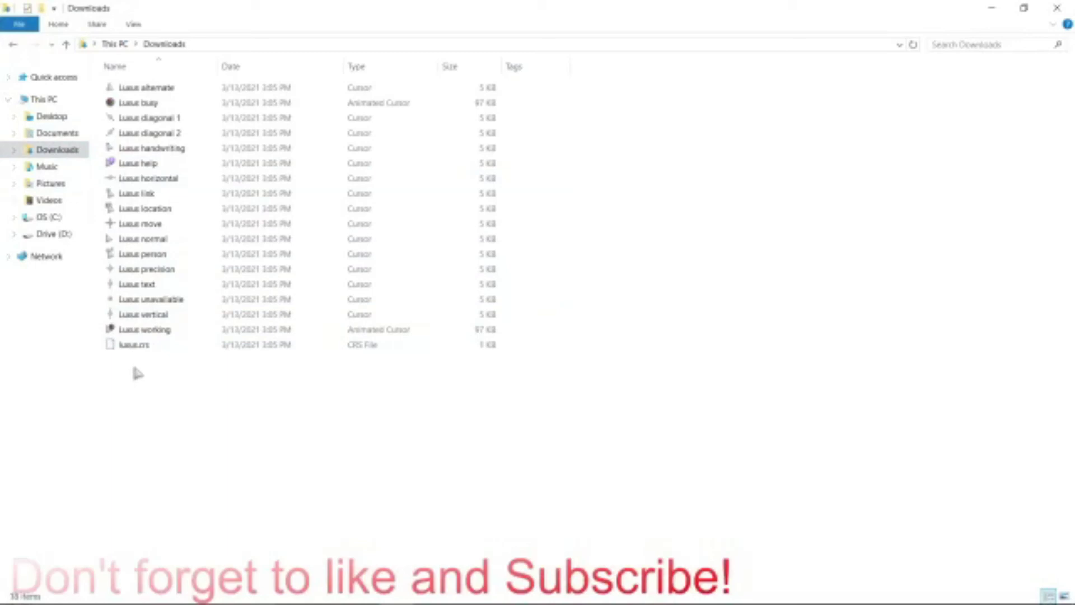
Delete the luxus.crs install file from Downloads
left_click_drag(131, 359, 133, 117)
left_click(198, 460)
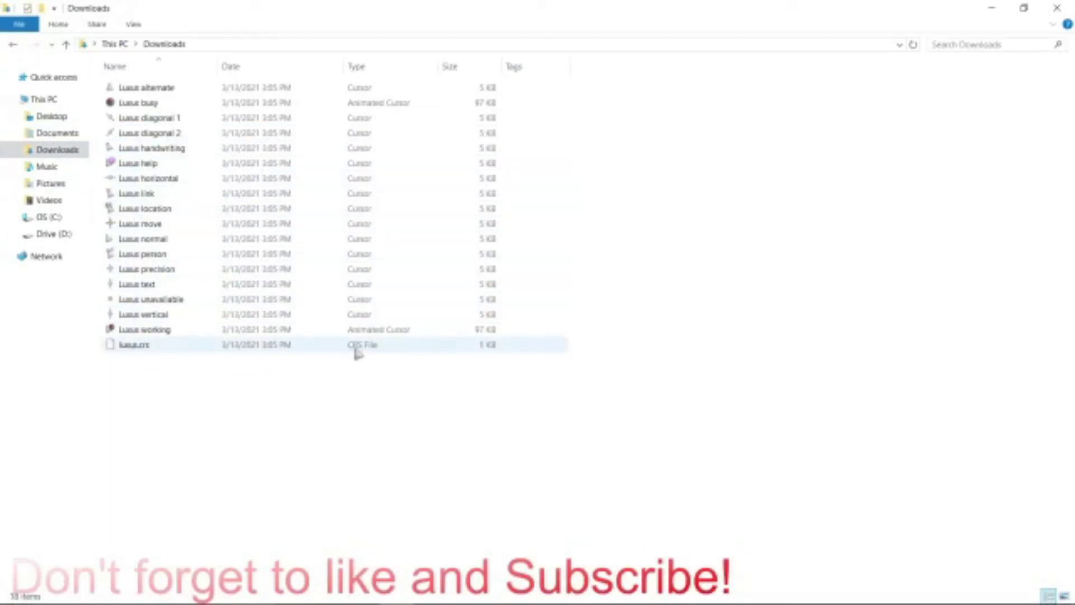
left_click(185, 348)
key("Delete")
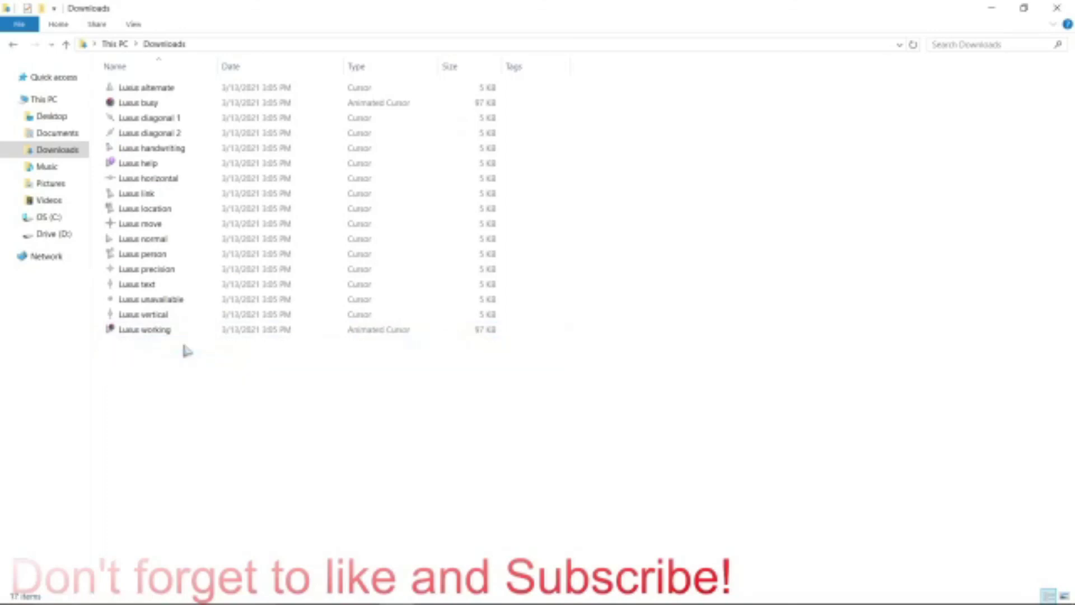
Cut all 17 Luxus cursor files and set the Downloads window aside
left_click_drag(254, 360, 336, 61)
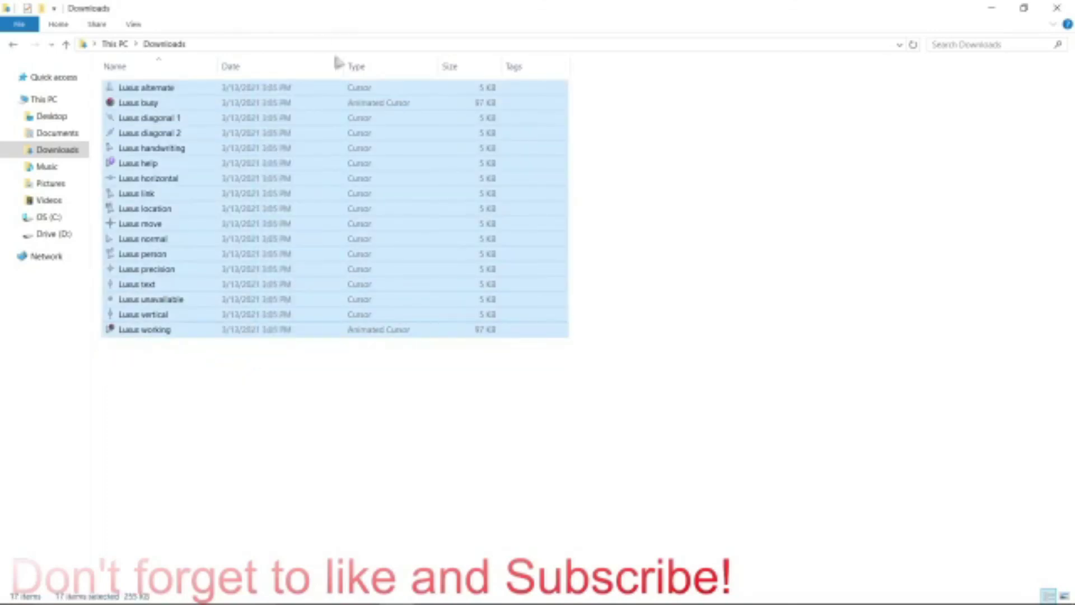
right_click(282, 163)
left_click(311, 294)
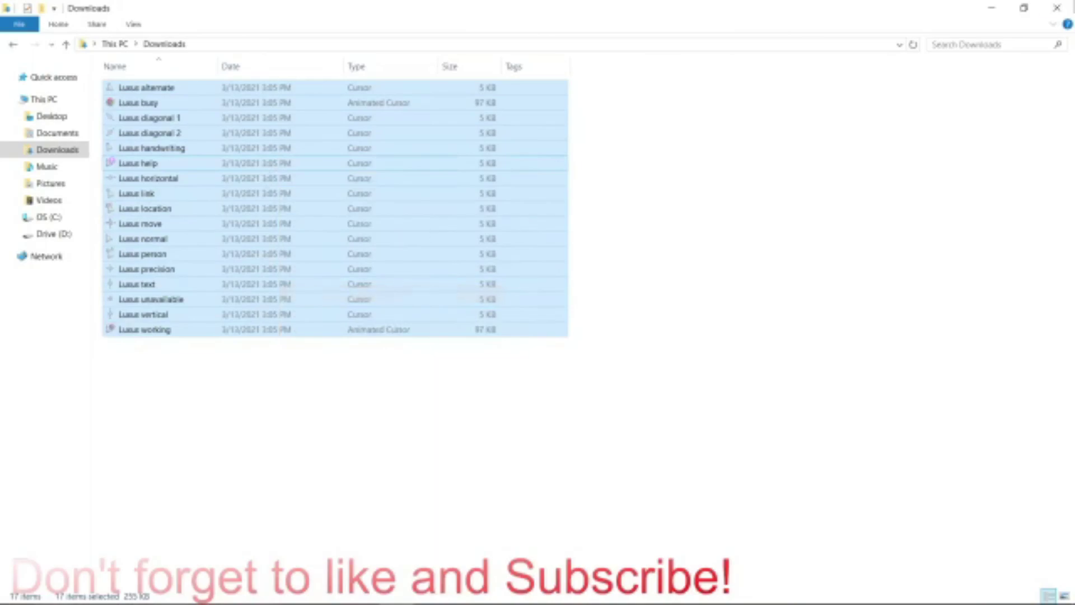
left_click(999, 13)
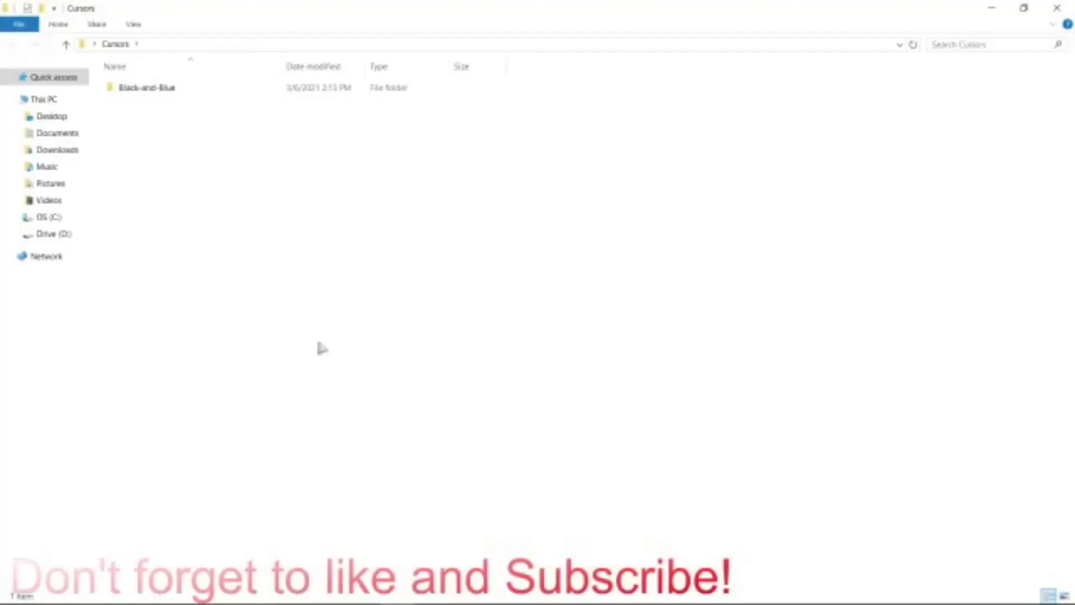
Create a Luxus folder inside Cursors and paste the 17 cursor files into it
right_click(316, 339)
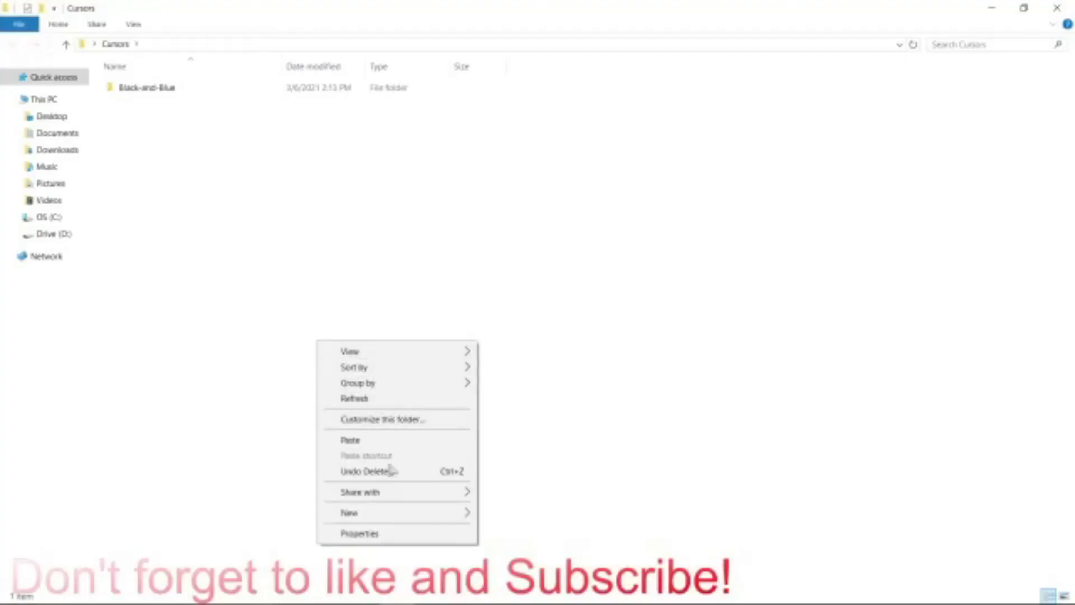
mouse_move(395, 511)
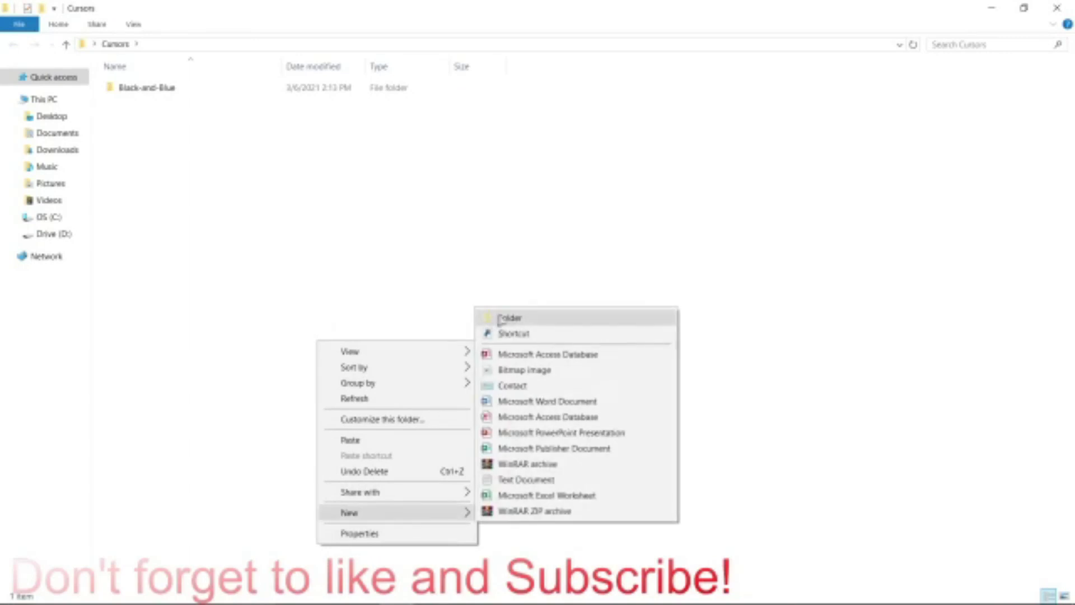
left_click(506, 320)
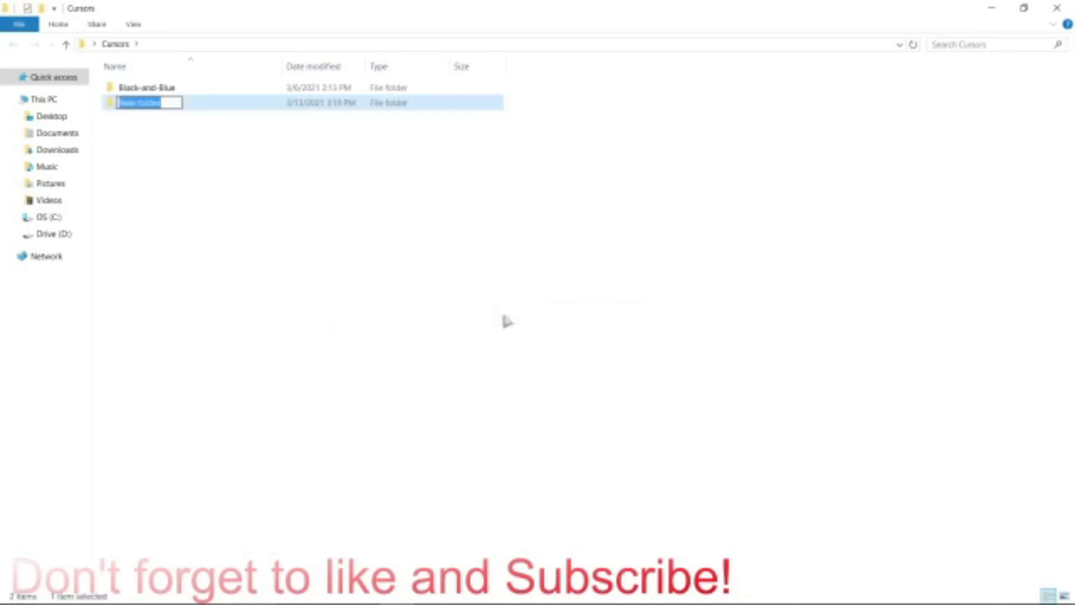
type("1")
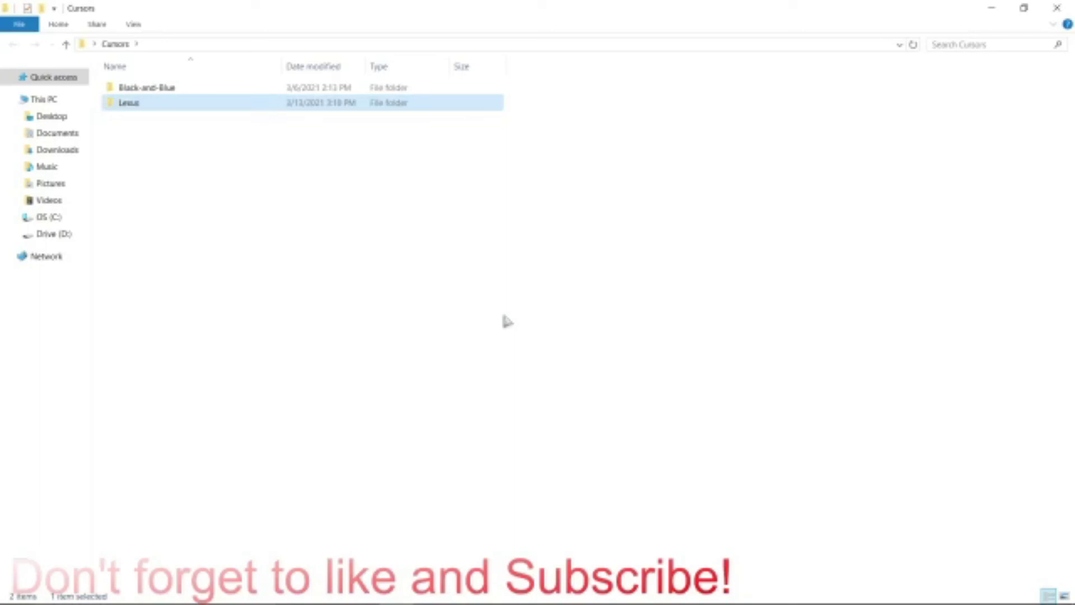
double_click(251, 107)
right_click(215, 172)
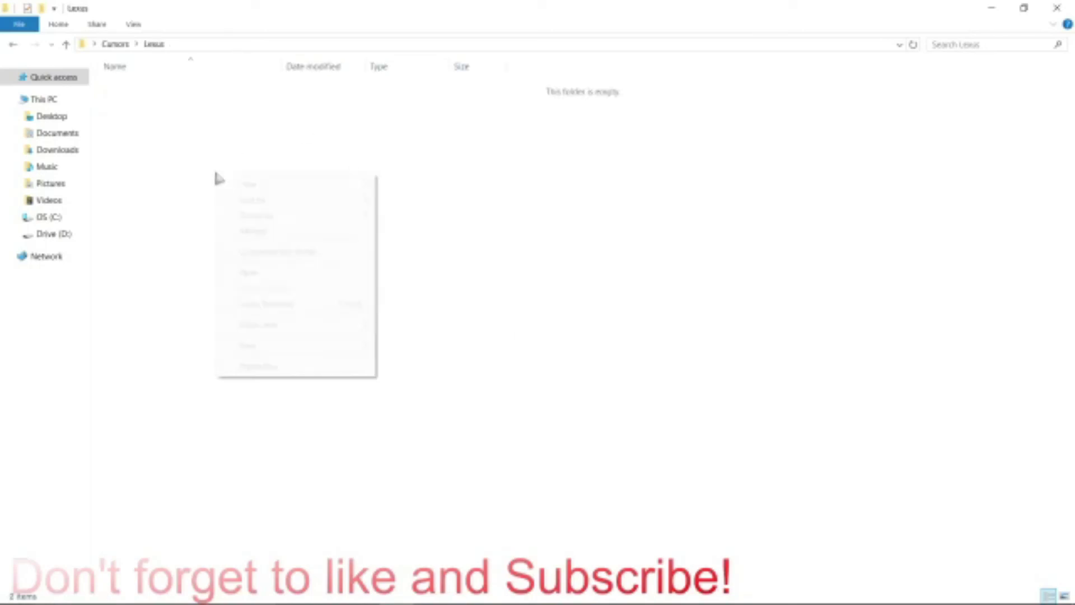
left_click(249, 273)
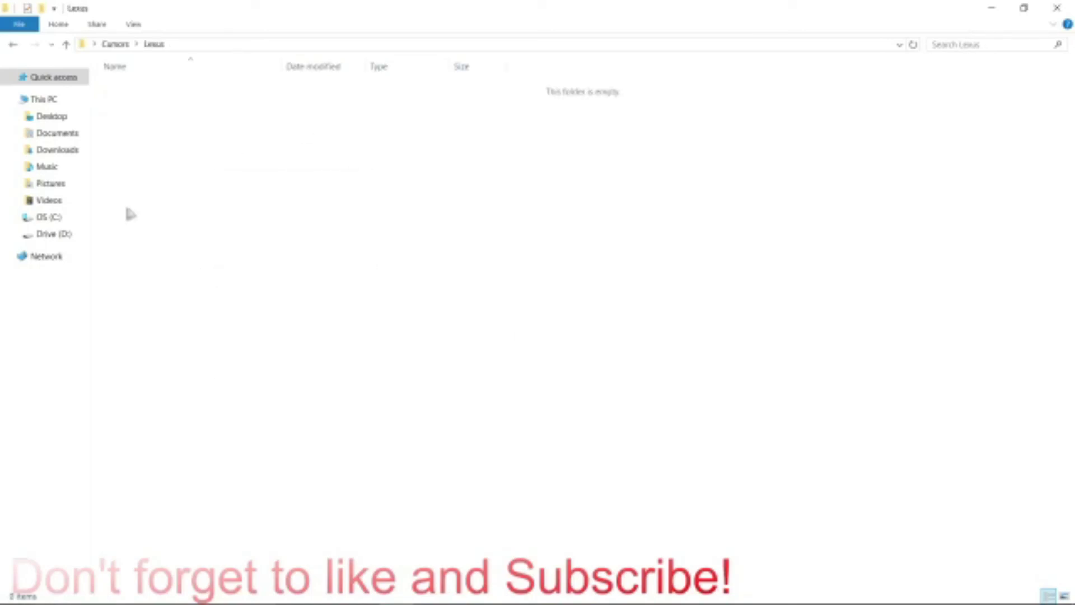
left_click(298, 342)
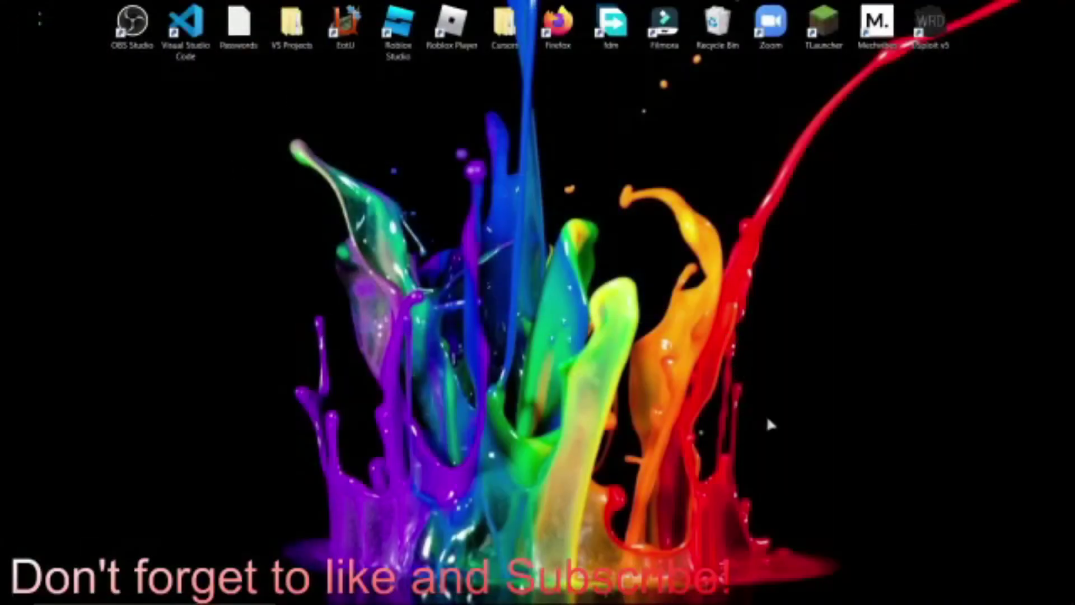
left_click_drag(814, 466, 126, 247)
left_click_drag(173, 127, 781, 372)
mouse_move(264, 113)
left_mouse_down()
mouse_move(740, 356)
mouse_move(875, 507)
left_mouse_up()
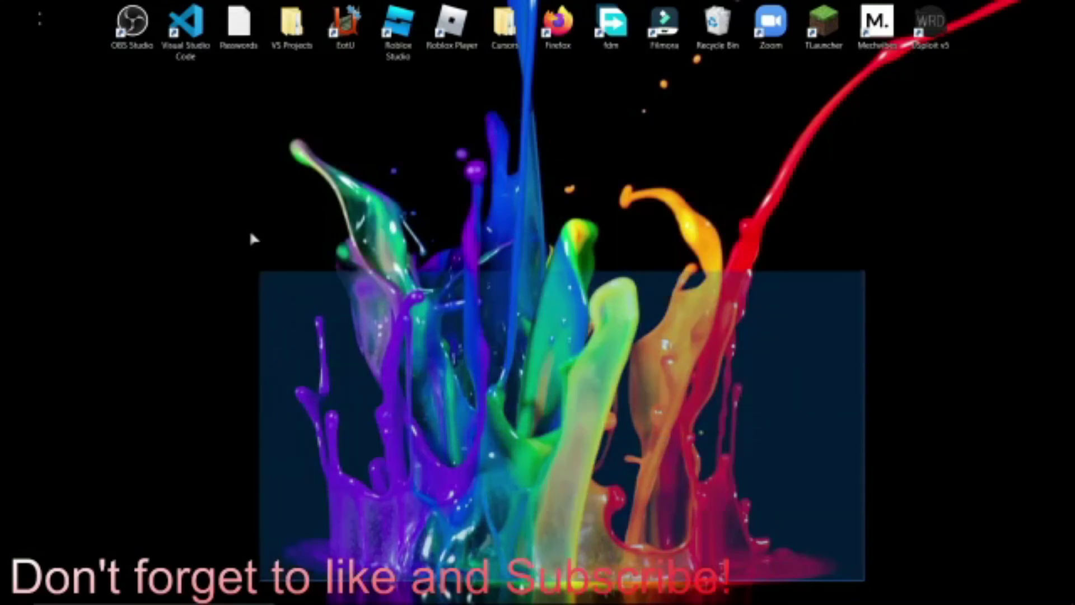
mouse_move(251, 238)
left_mouse_down()
mouse_move(209, 112)
mouse_move(861, 578)
mouse_move(168, 67)
mouse_move(881, 594)
left_mouse_up()
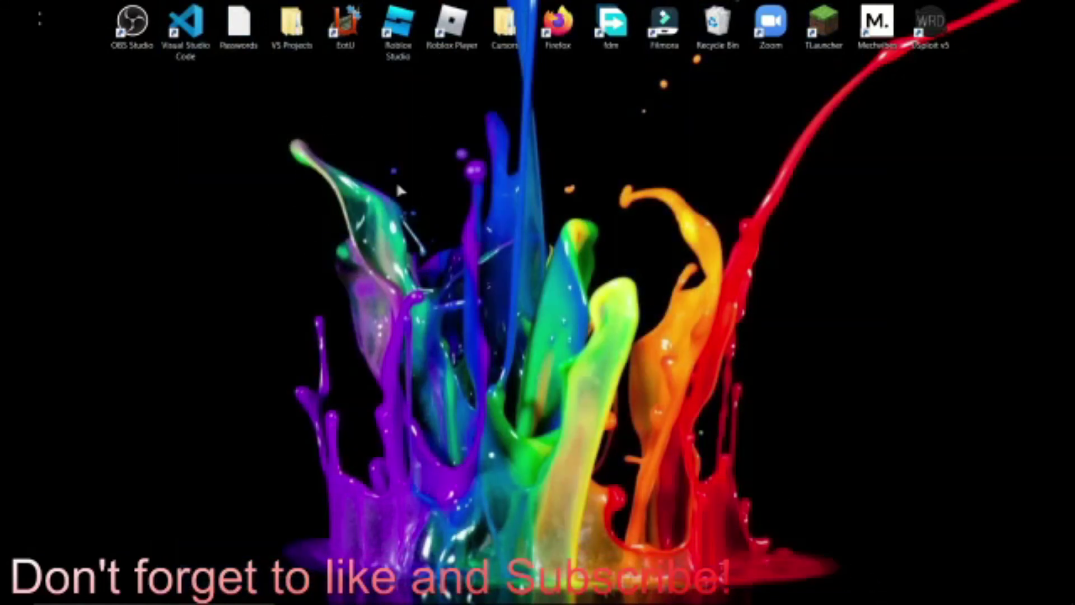